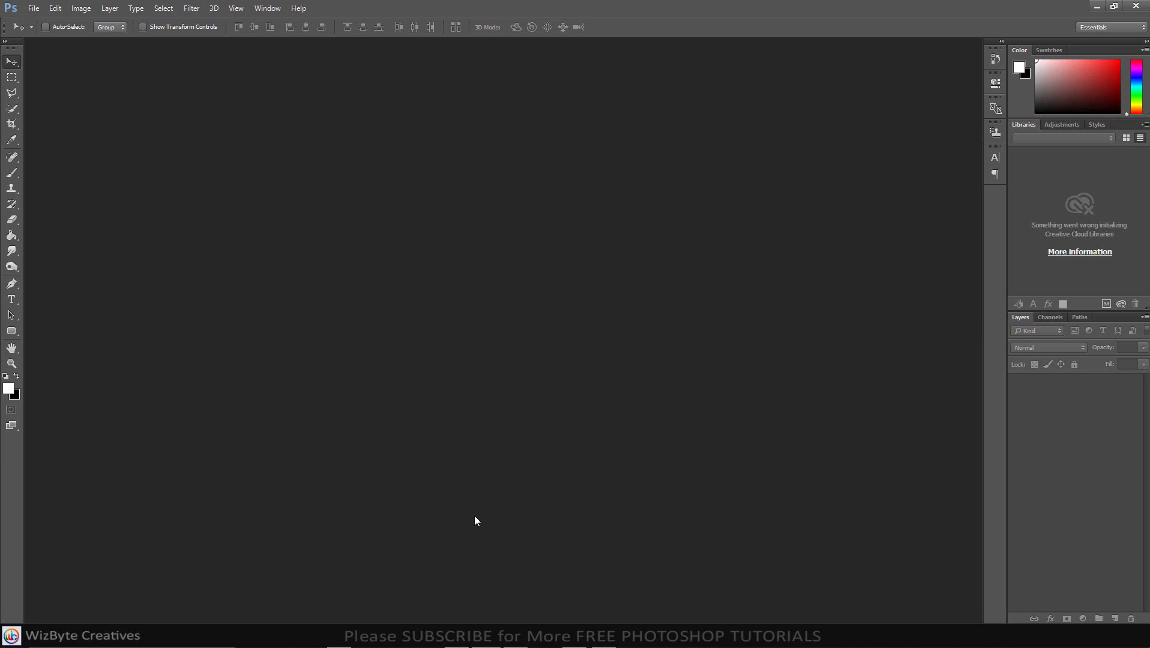
# - Open Paper.jpg, the spiral notebook paper image, as a new document
pyautogui.click(460, 636)
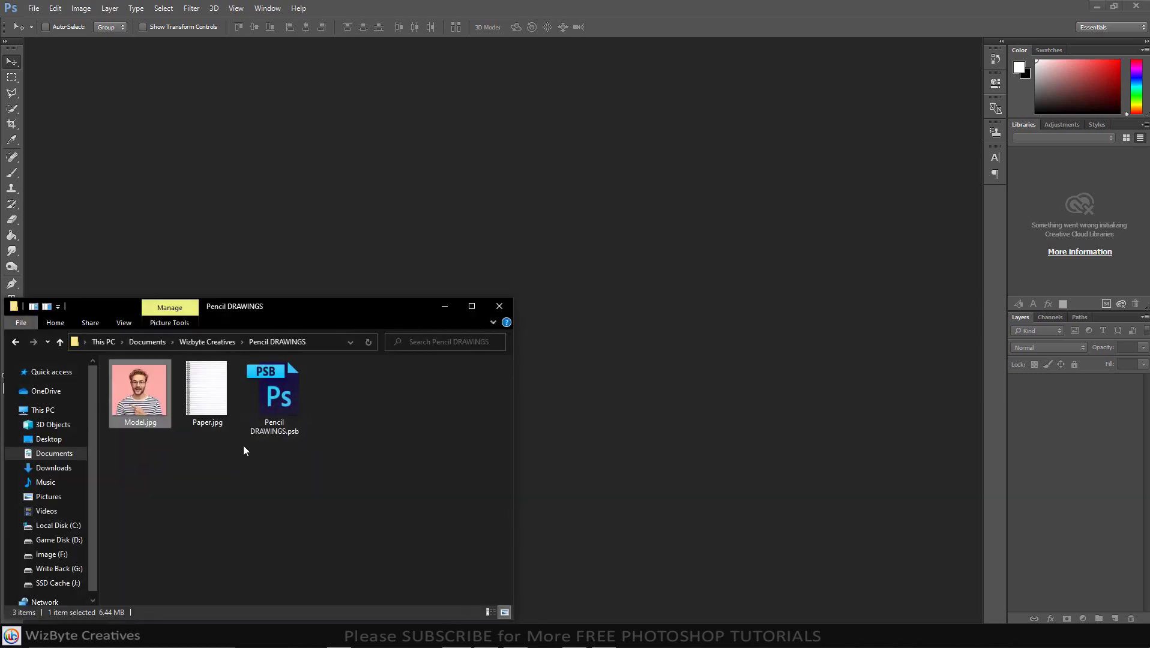
pyautogui.click(223, 395)
pyautogui.moveTo(223, 395); pyautogui.dragTo(640, 327)
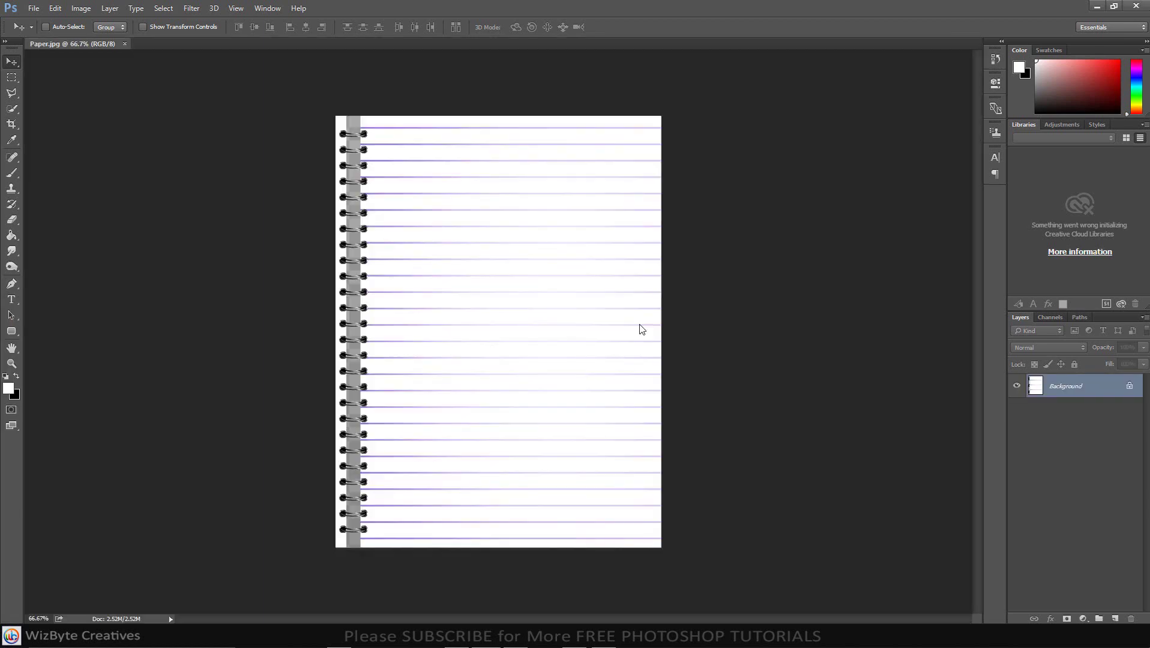
# - Place Model.jpg onto the paper page as the Model layer and commit it
pyautogui.click(457, 636)
pyautogui.moveTo(134, 387); pyautogui.dragTo(582, 320)
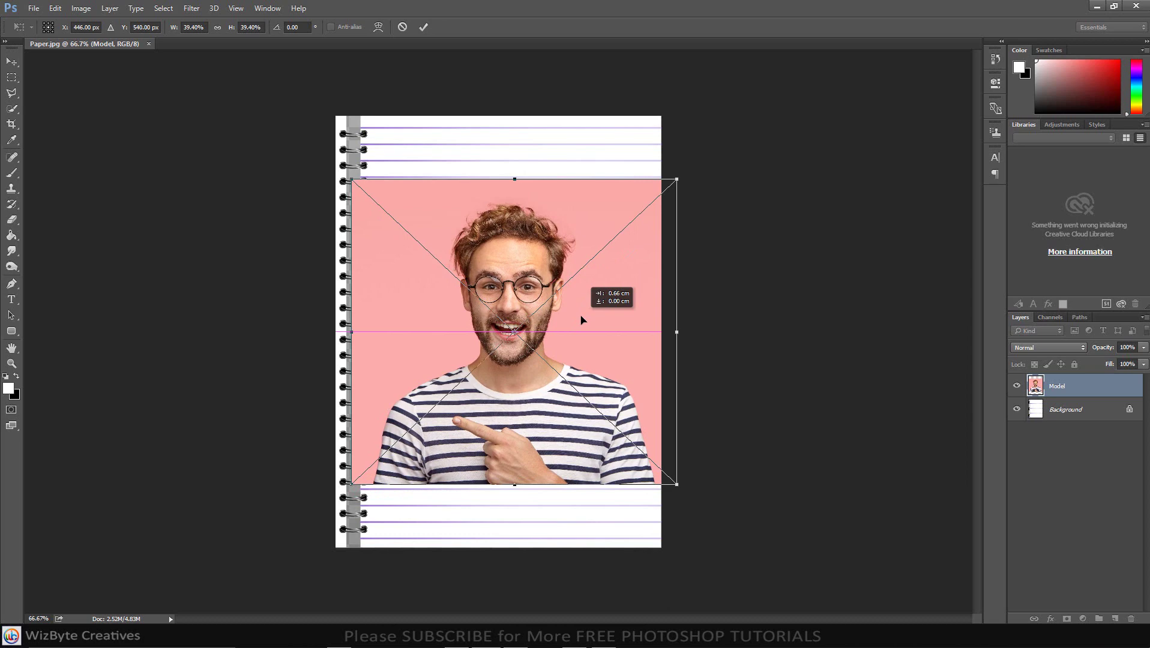
pyautogui.press('Return')
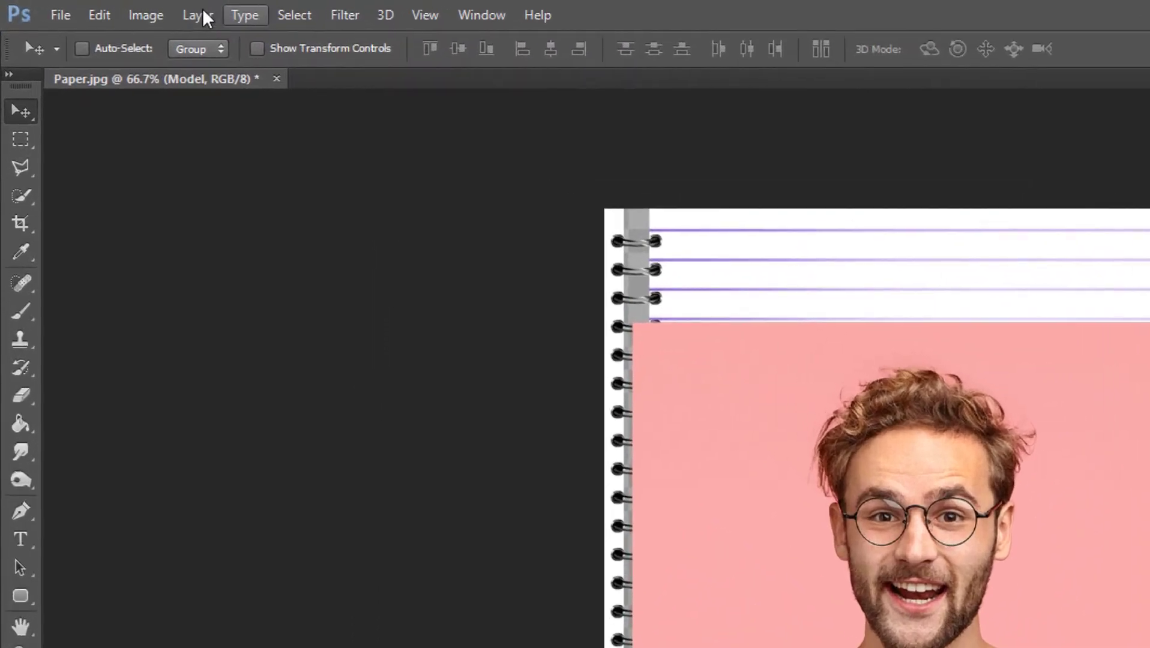
# - Apply Hue/Saturation to the Model layer with Saturation at -100
pyautogui.click(154, 16)
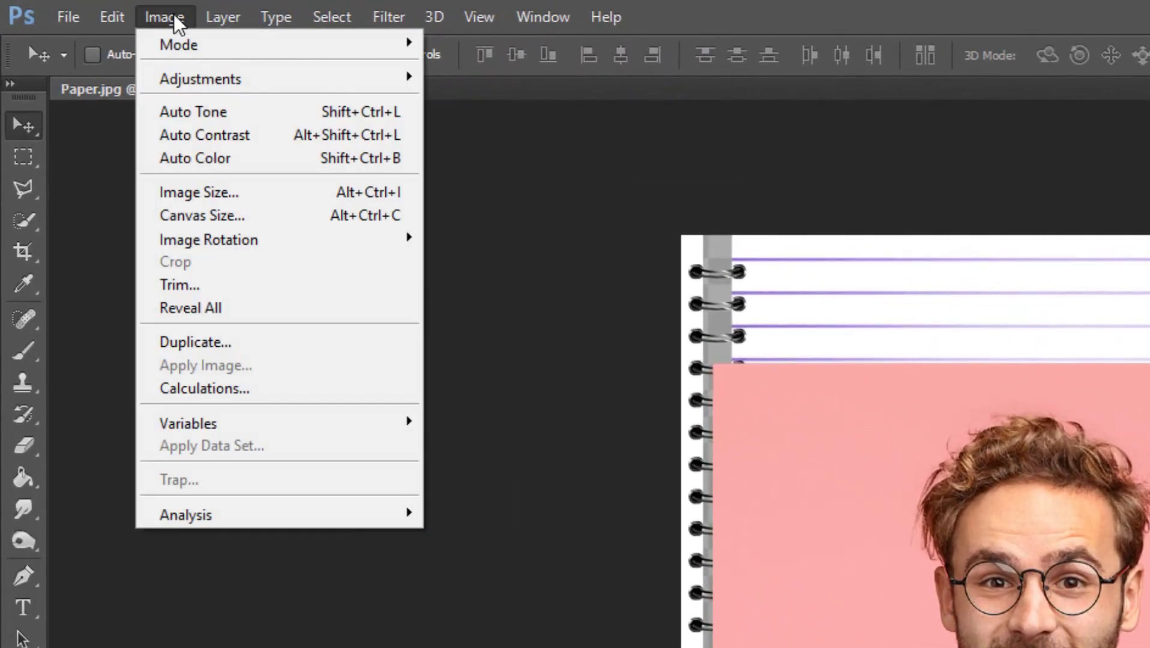
pyautogui.moveTo(210, 90)
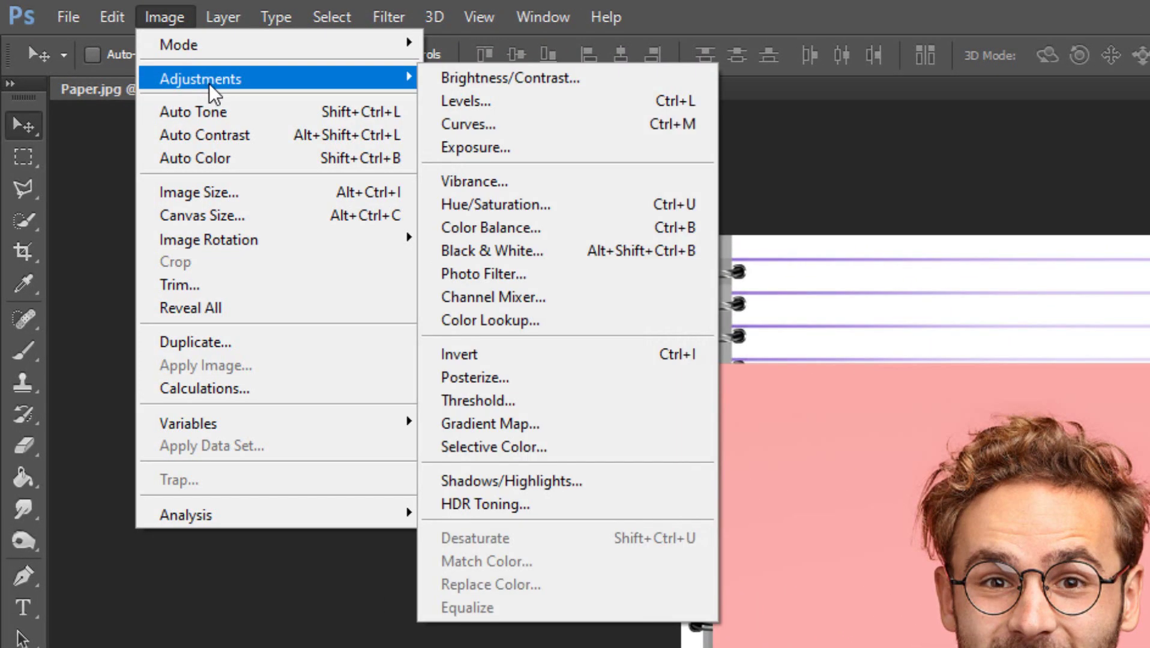
pyautogui.click(535, 208)
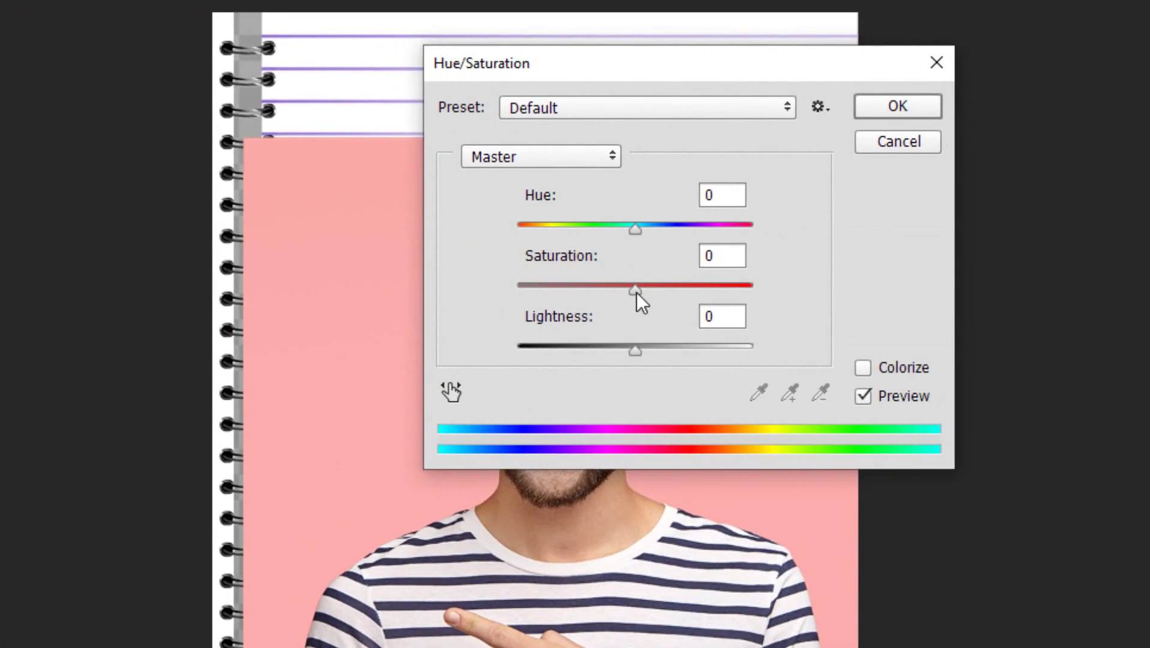
pyautogui.moveTo(636, 292); pyautogui.dragTo(494, 292)
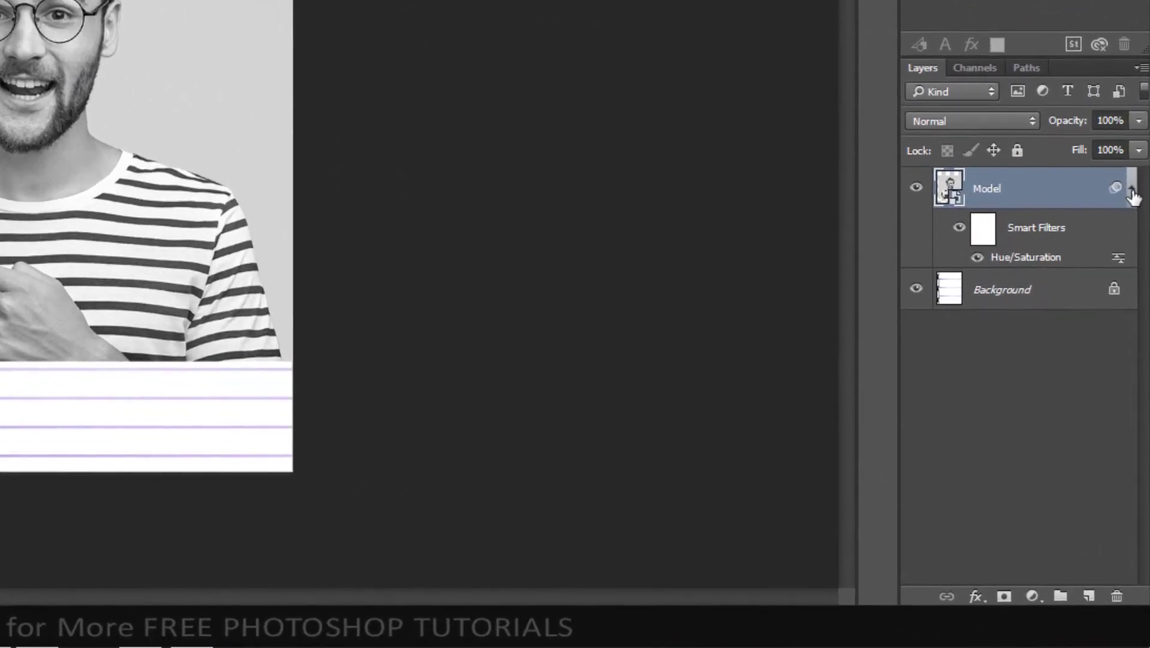
# - Group Model into Group 1, then add an inverted Model copy set to Color Dodge
pyautogui.click(1133, 190)
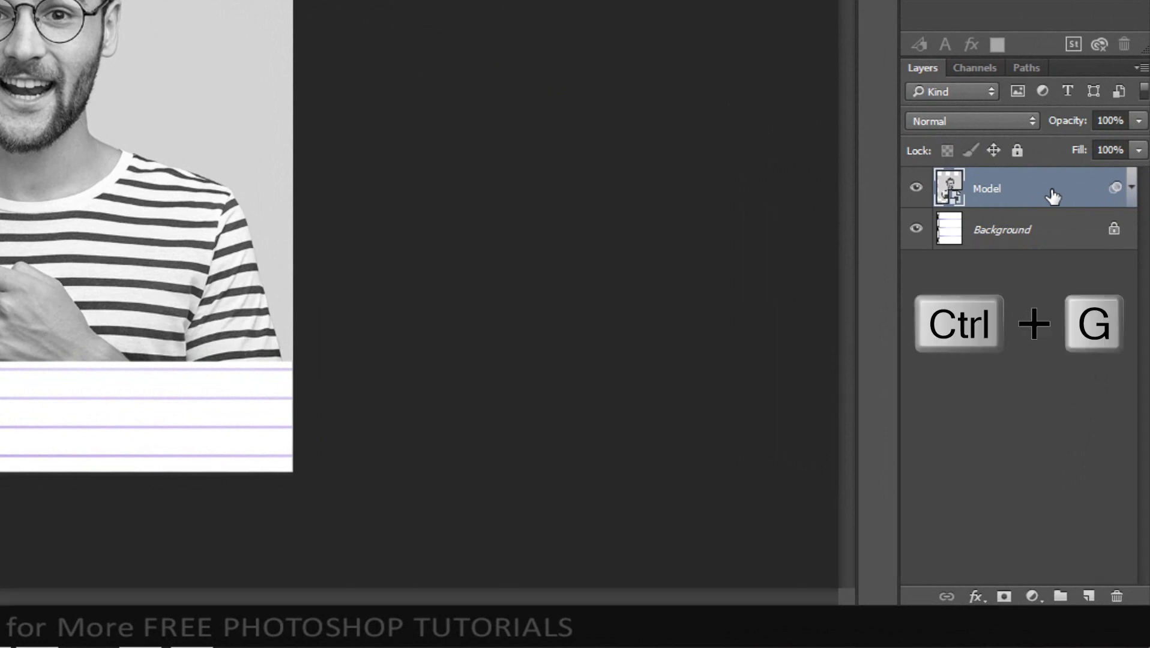
pyautogui.hotkey('ctrl', 'g')
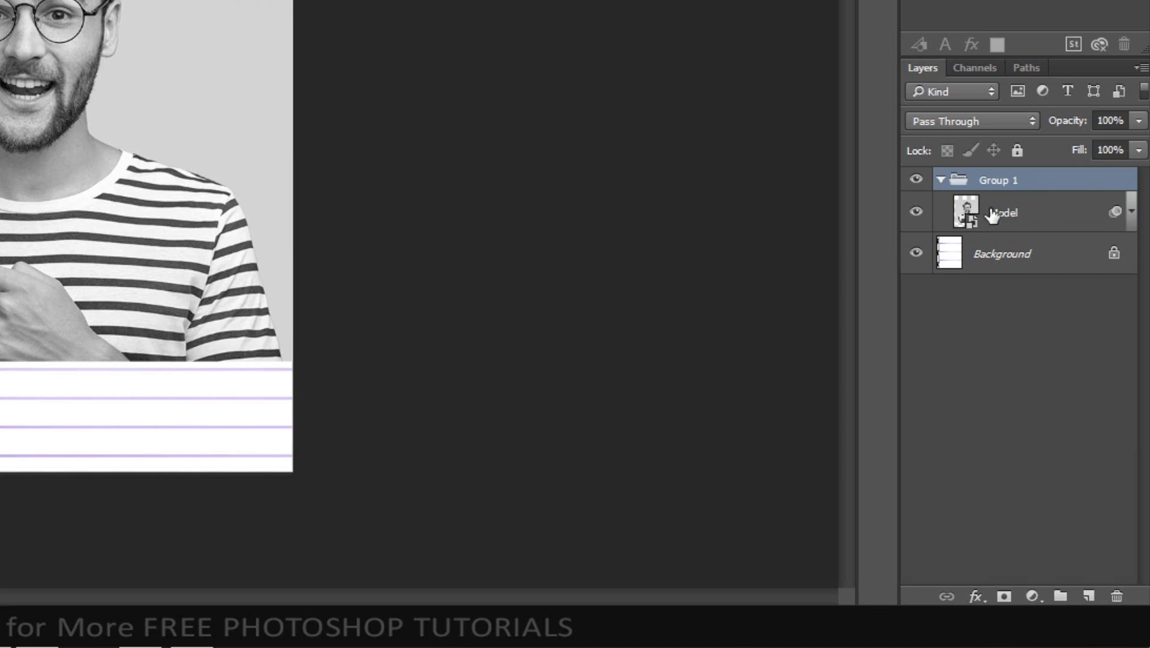
pyautogui.click(1009, 221)
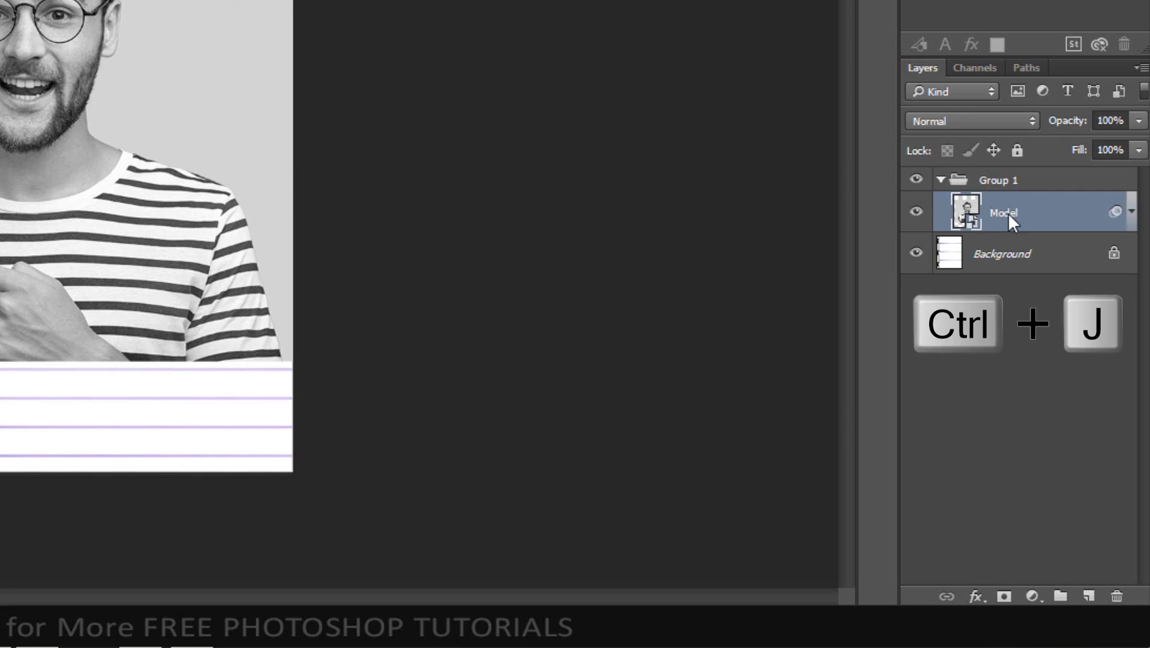
pyautogui.hotkey('ctrl', 'j')
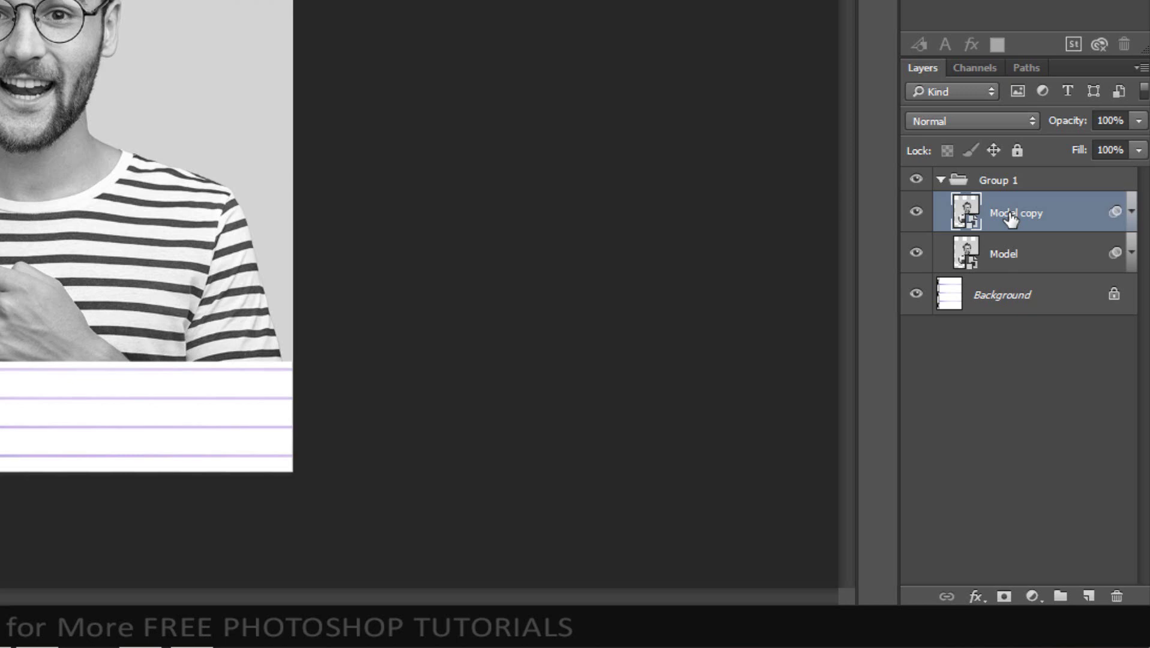
pyautogui.click(973, 122)
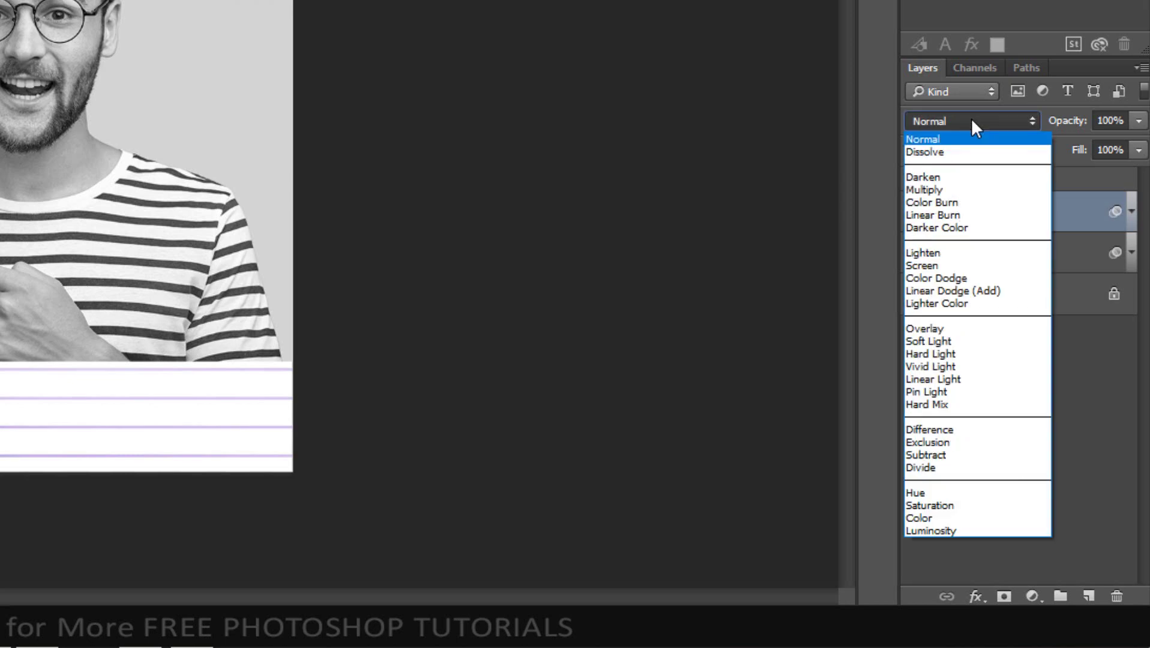
pyautogui.click(954, 278)
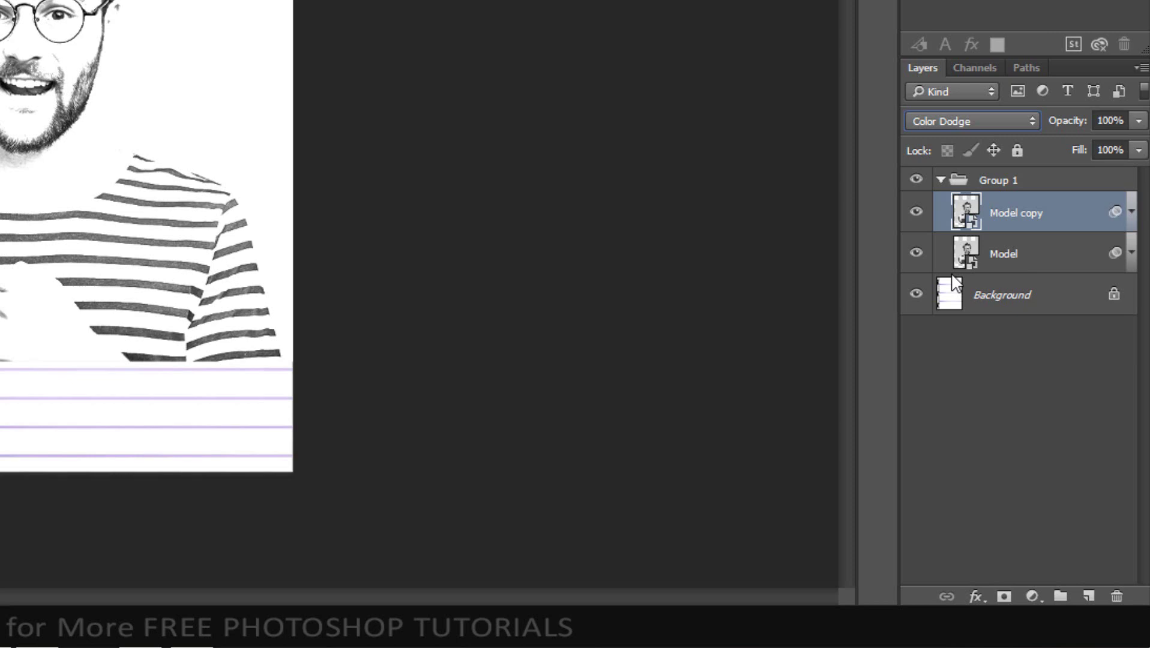
pyautogui.hotkey('ctrl', 'i')
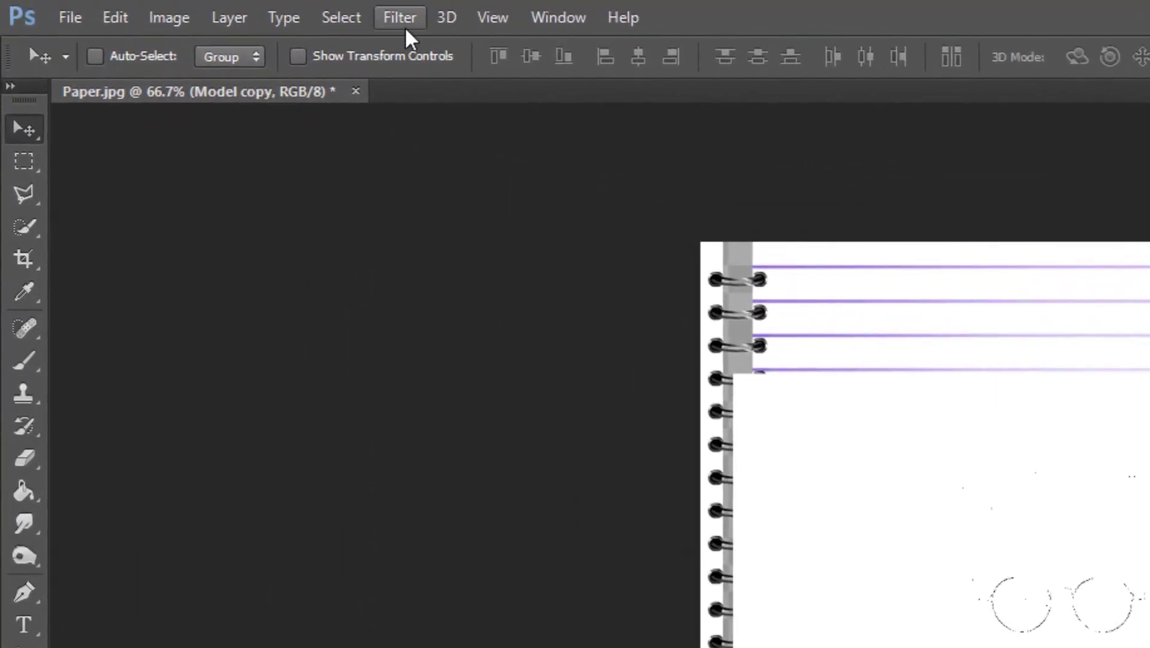
# - Apply a 5.3-pixel Gaussian Blur to the Model copy layer
pyautogui.click(192, 7)
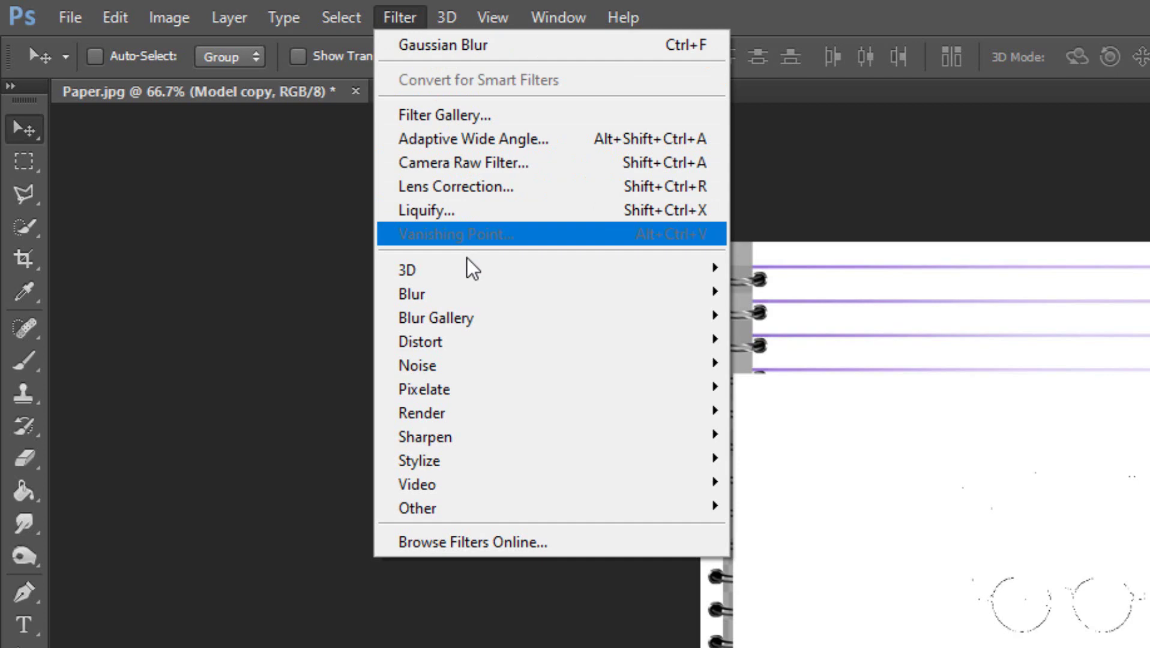
pyautogui.moveTo(467, 292)
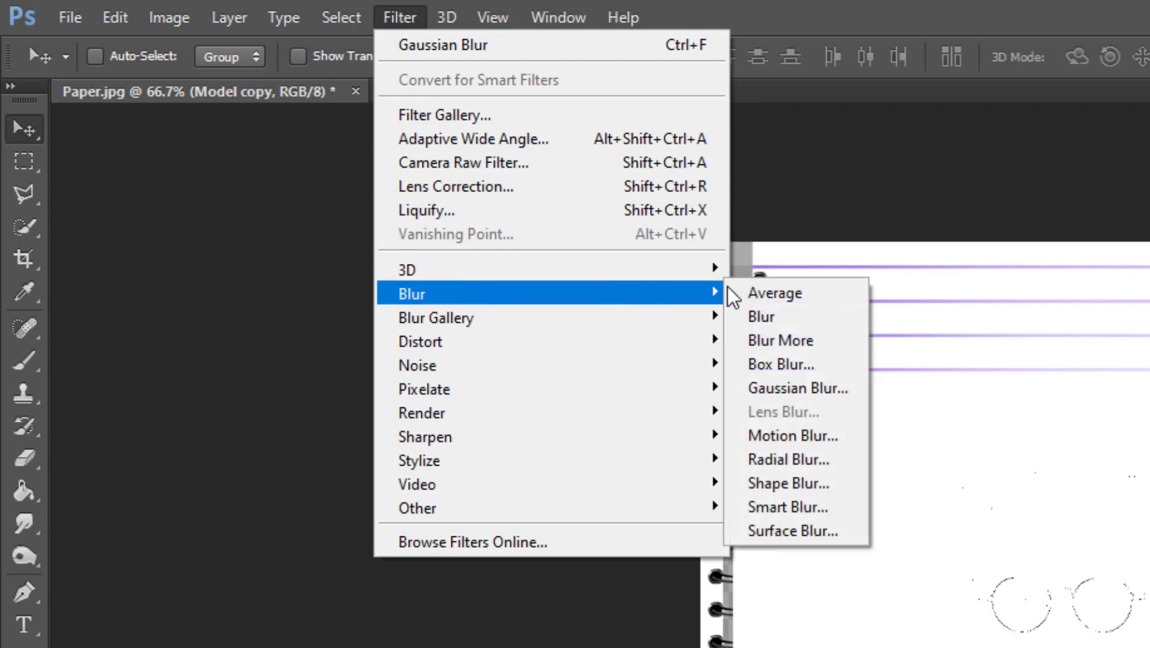
pyautogui.click(798, 387)
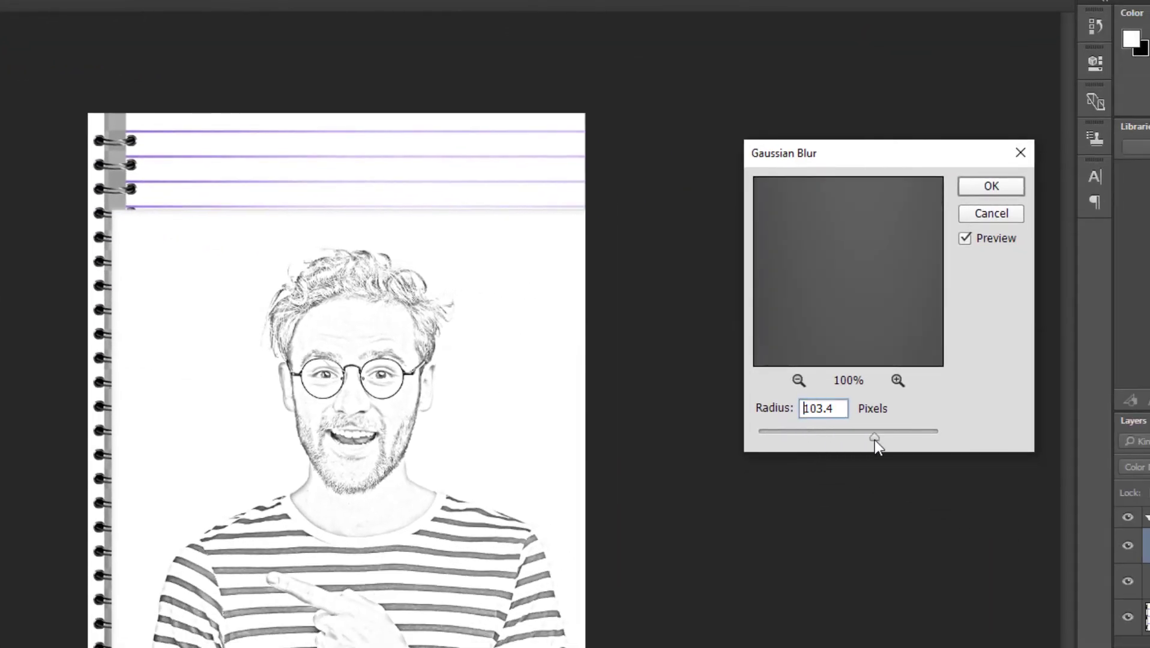
pyautogui.moveTo(875, 441); pyautogui.dragTo(808, 443)
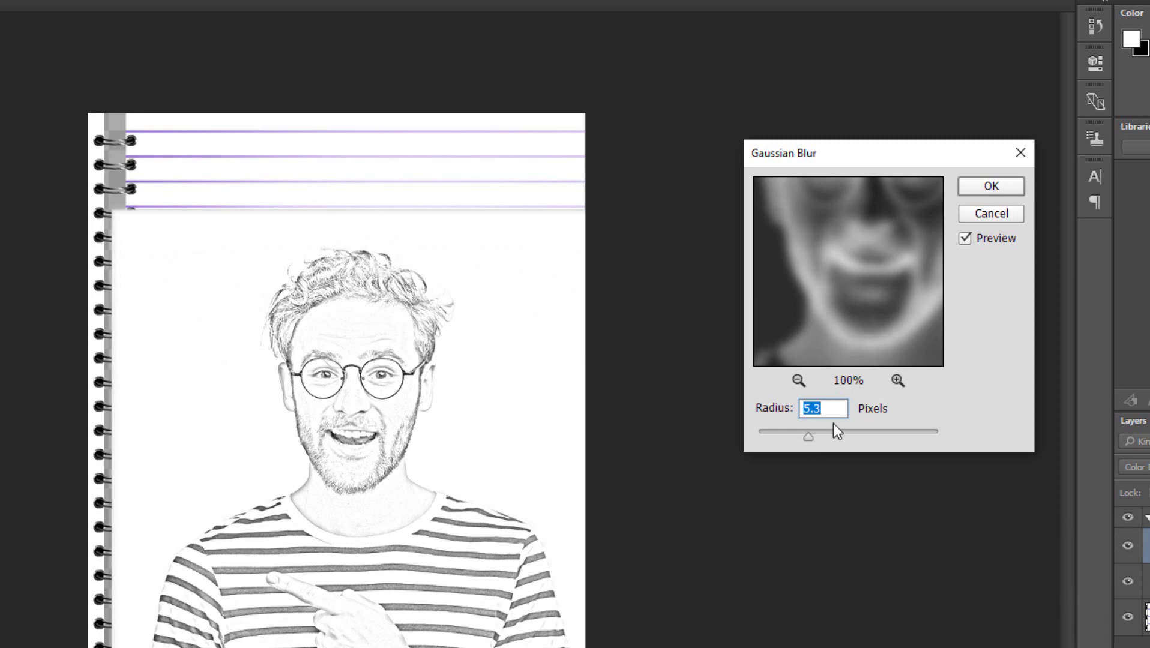
pyautogui.click(992, 187)
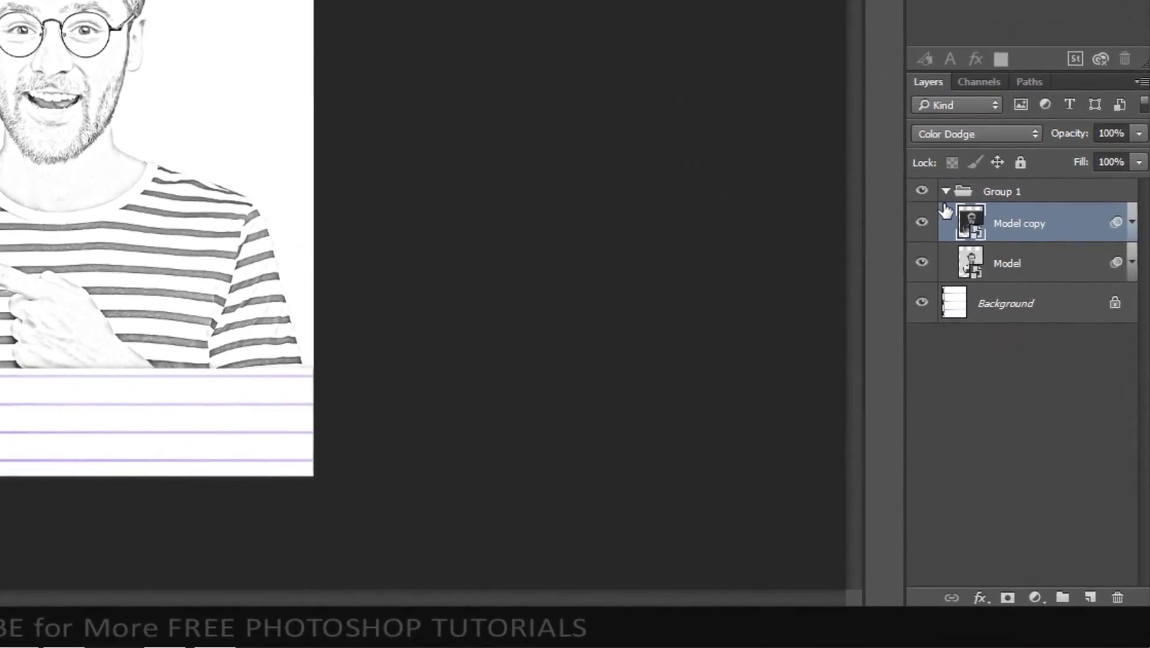
# - Add a Levels adjustment clipped to Group 1 with black input raised to 75
pyautogui.click(947, 192)
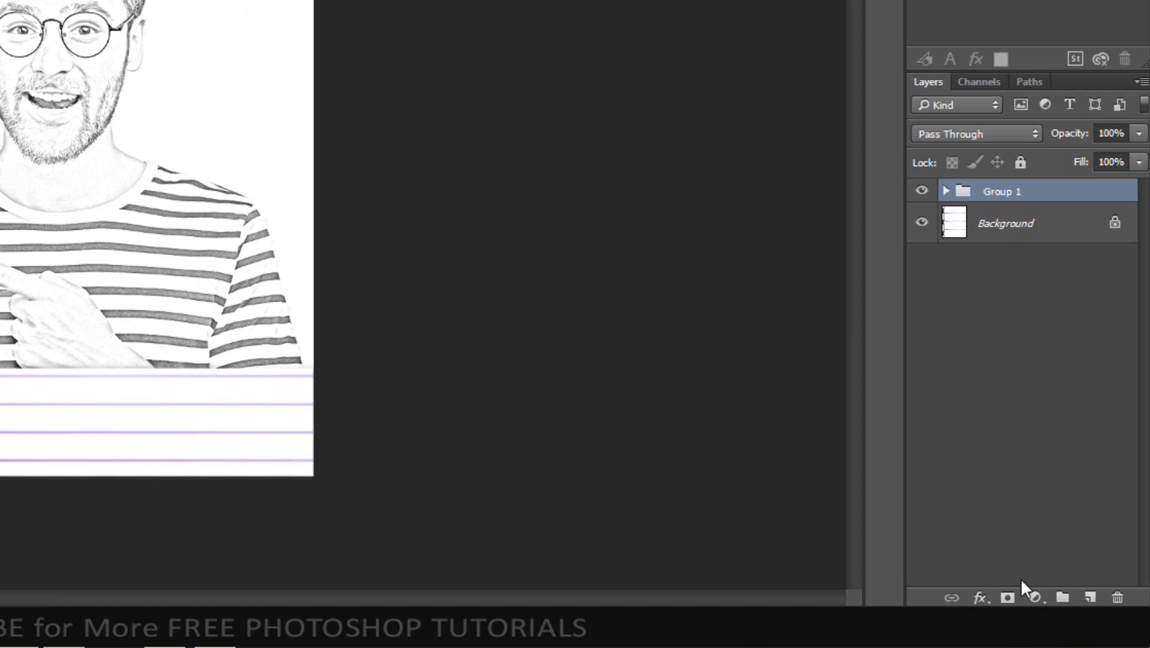
pyautogui.click(1031, 597)
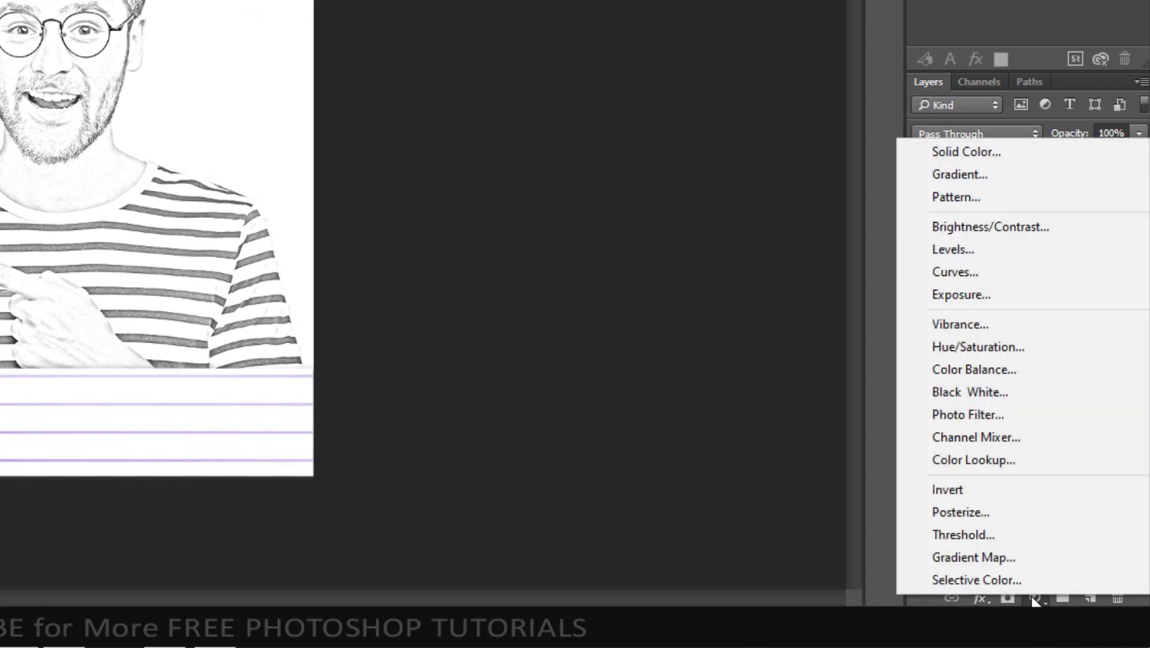
pyautogui.click(972, 259)
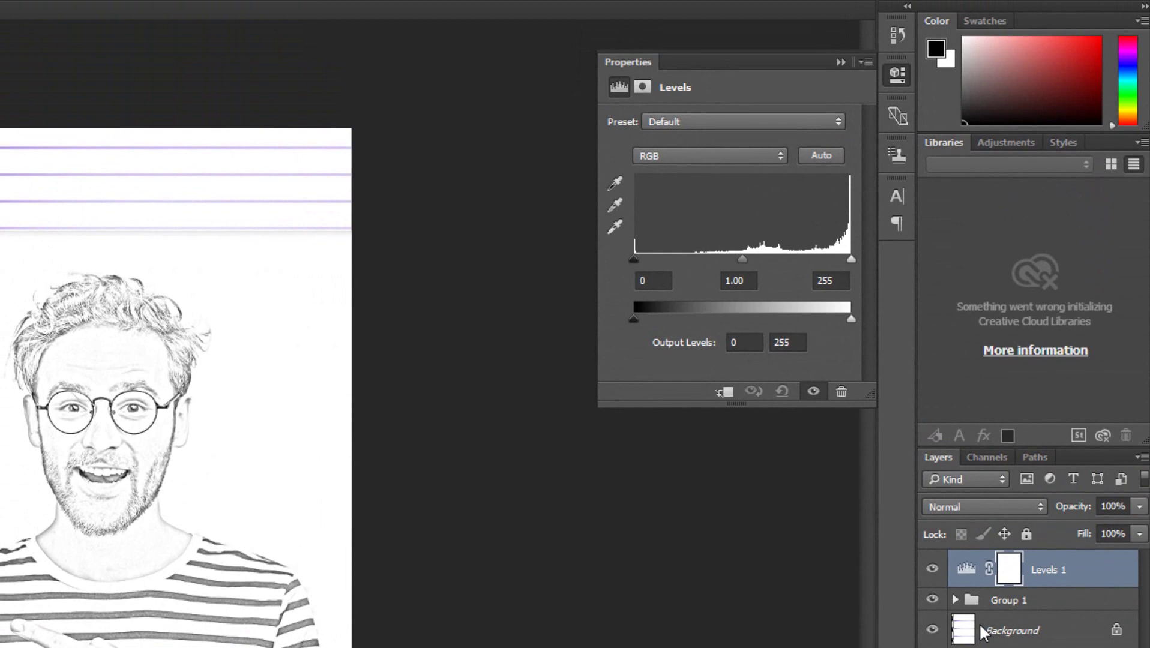
pyautogui.click(728, 394)
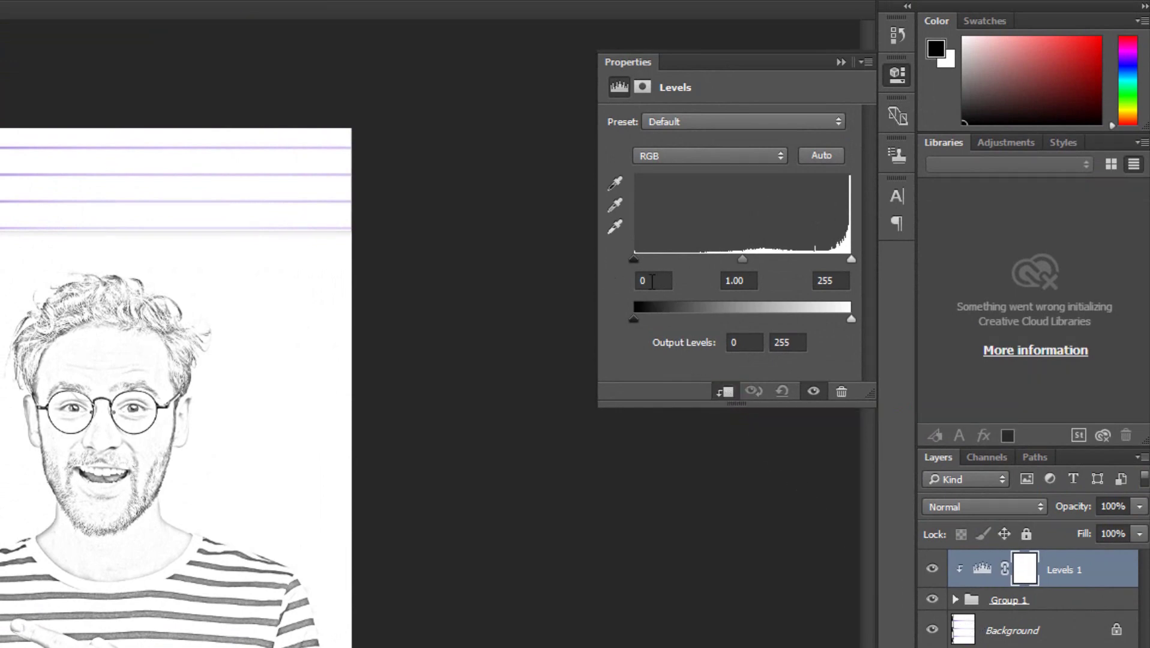
pyautogui.moveTo(635, 258); pyautogui.dragTo(698, 262)
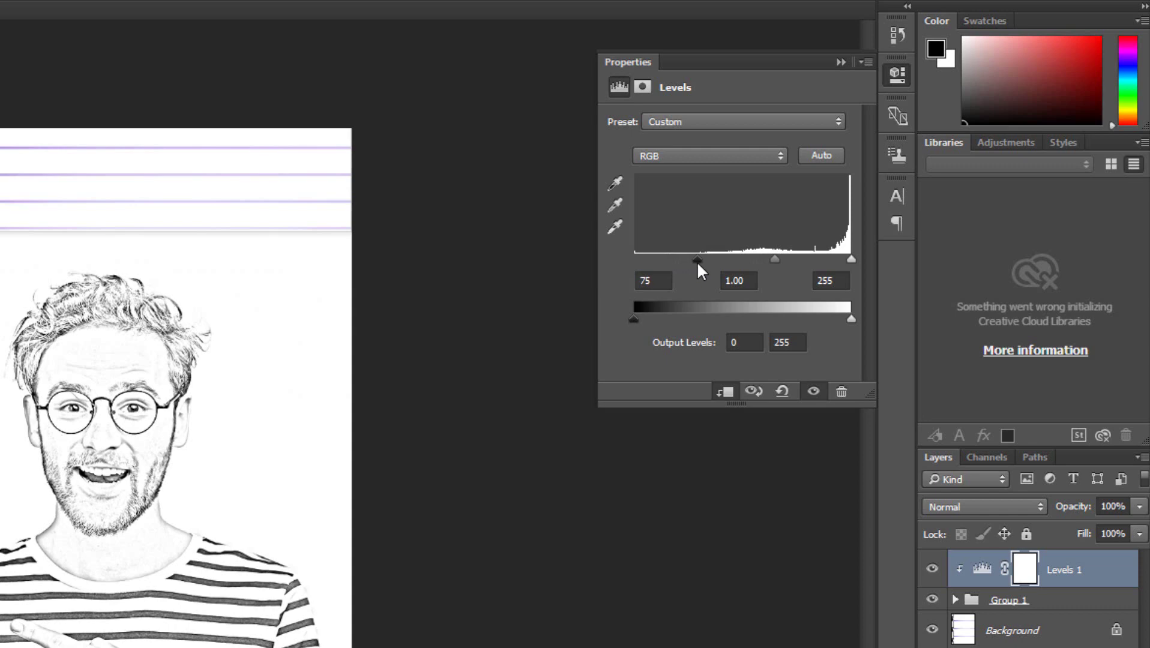
pyautogui.click(841, 62)
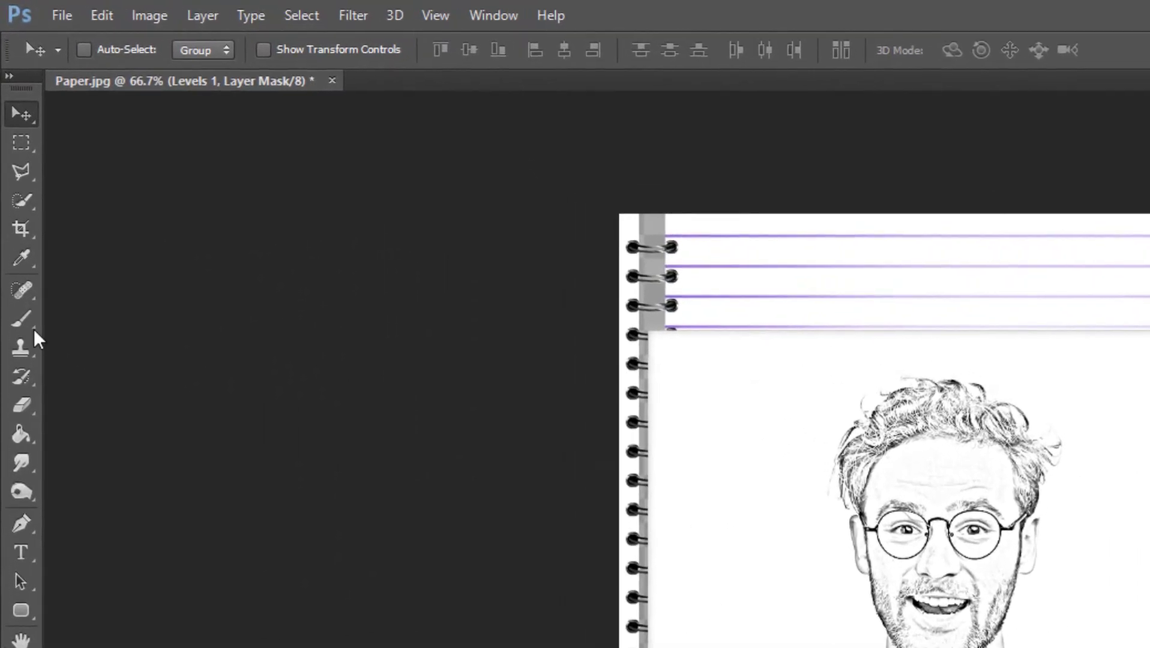
# - Set up a soft brush: 151 px size, 0% hardness, 45% opacity
pyautogui.moveTo(20, 320); pyautogui.dragTo(112, 321)
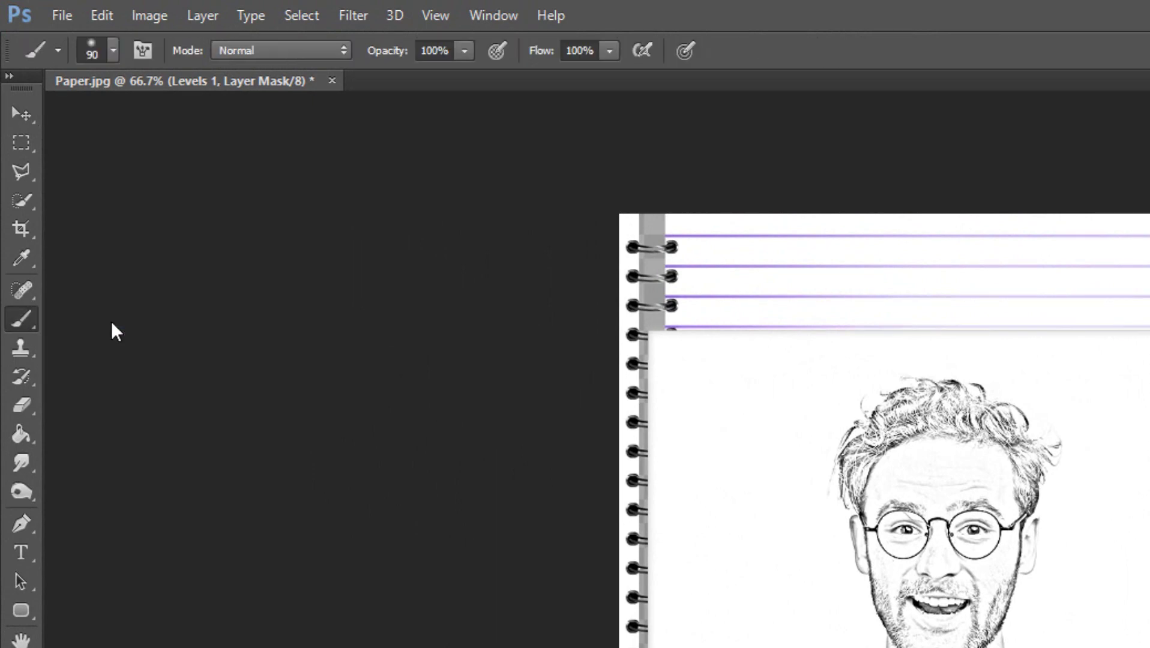
pyautogui.click(113, 55)
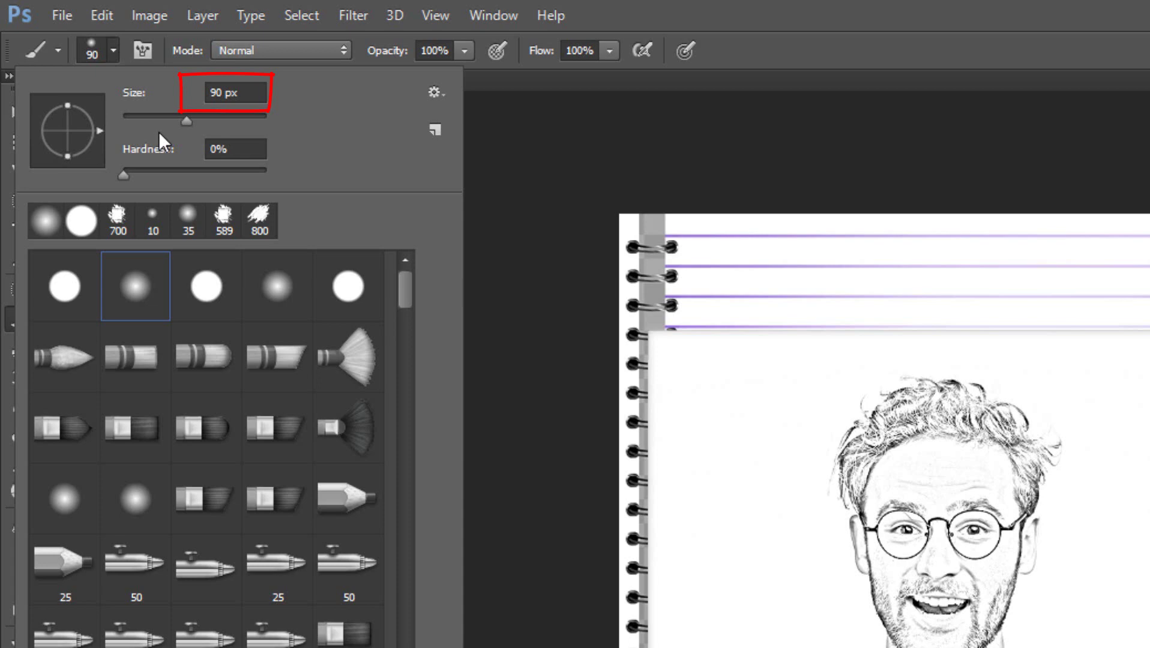
pyautogui.moveTo(185, 121); pyautogui.dragTo(214, 122)
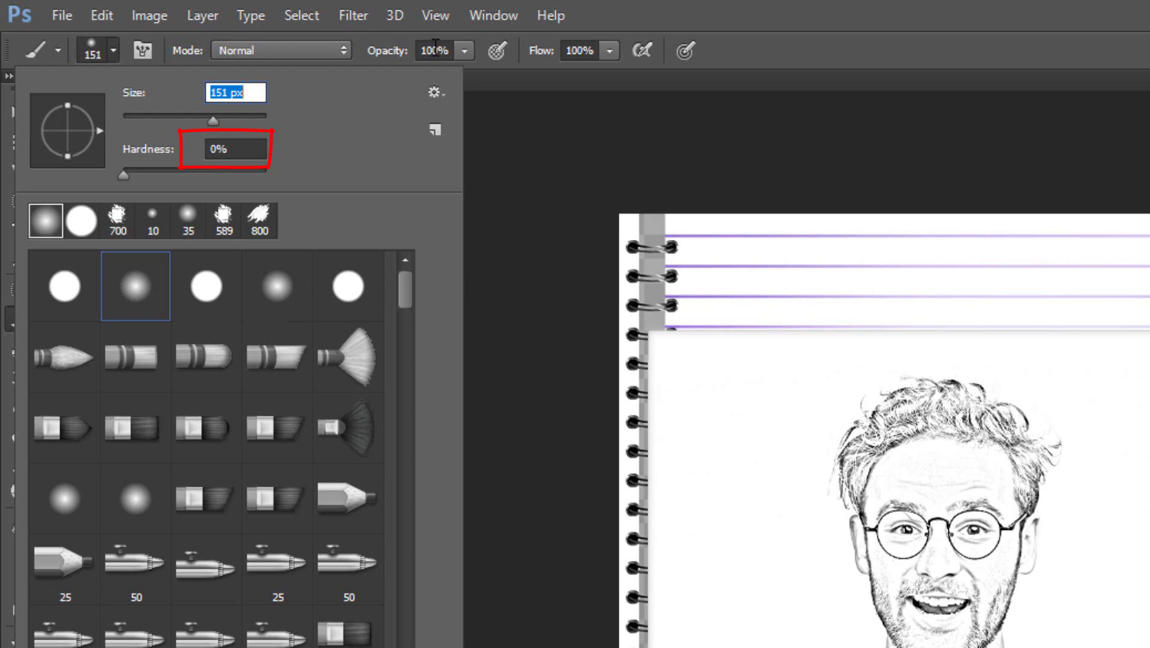
pyautogui.moveTo(464, 51); pyautogui.dragTo(463, 53)
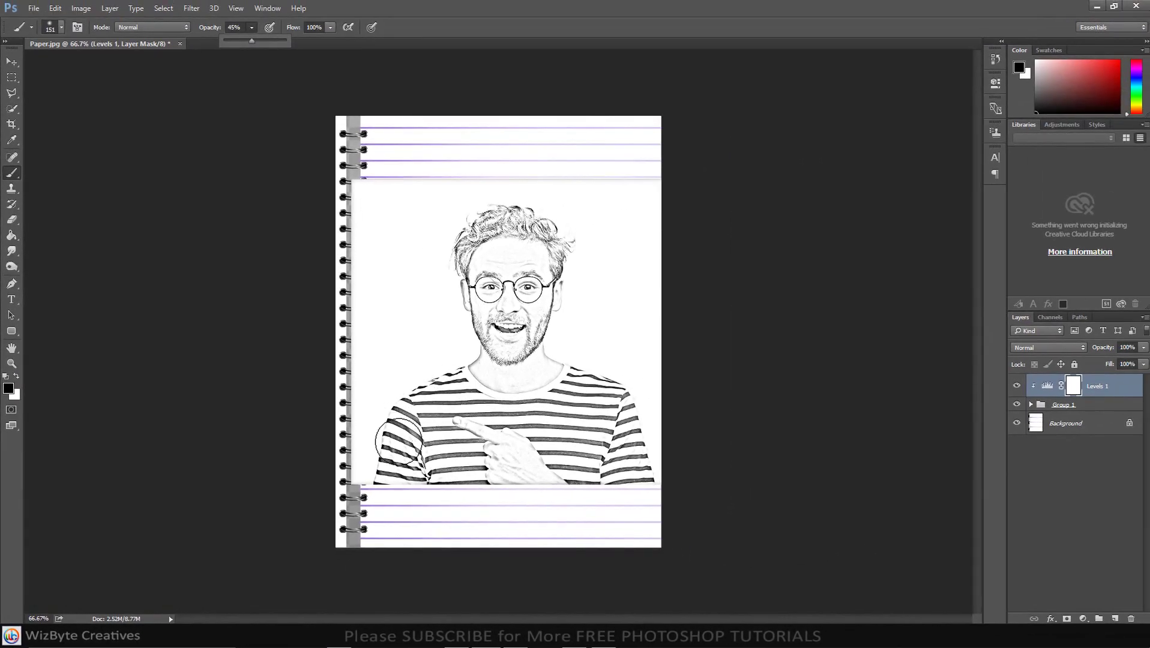
# - Paint black on the Levels 1 mask over the shirt, chin, mouth and glasses
pyautogui.scroll(2, 433, 481)
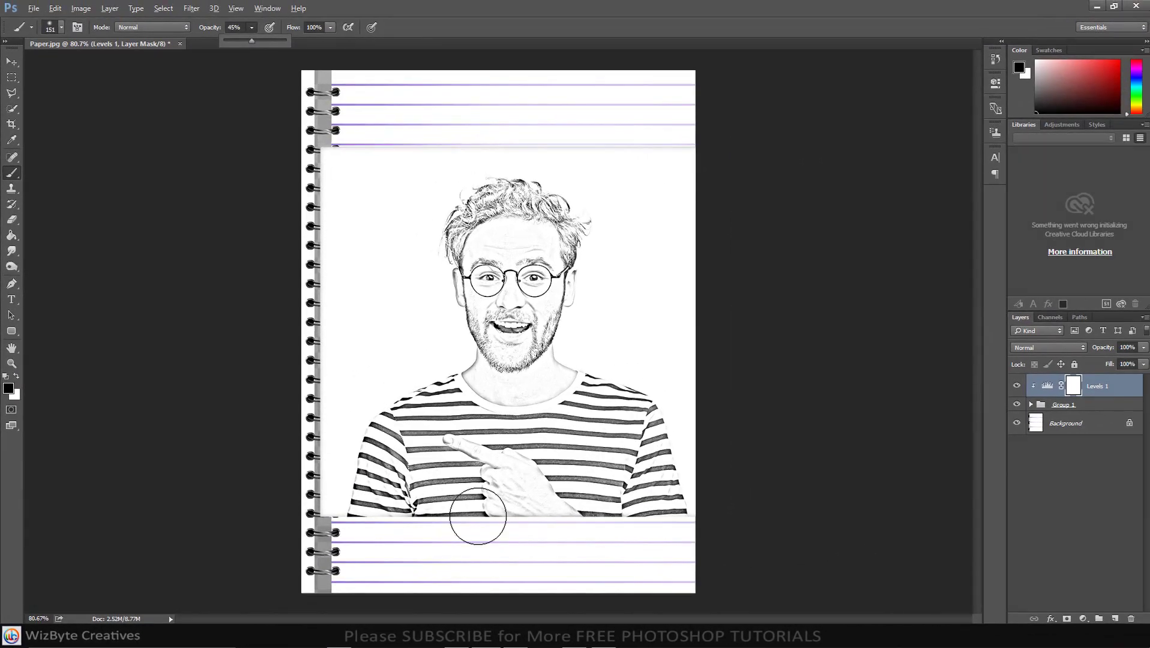
pyautogui.moveTo(487, 510)
pyautogui.mouseDown()
pyautogui.moveTo(369, 503)
pyautogui.moveTo(358, 516)
pyautogui.moveTo(389, 411)
pyautogui.mouseUp()
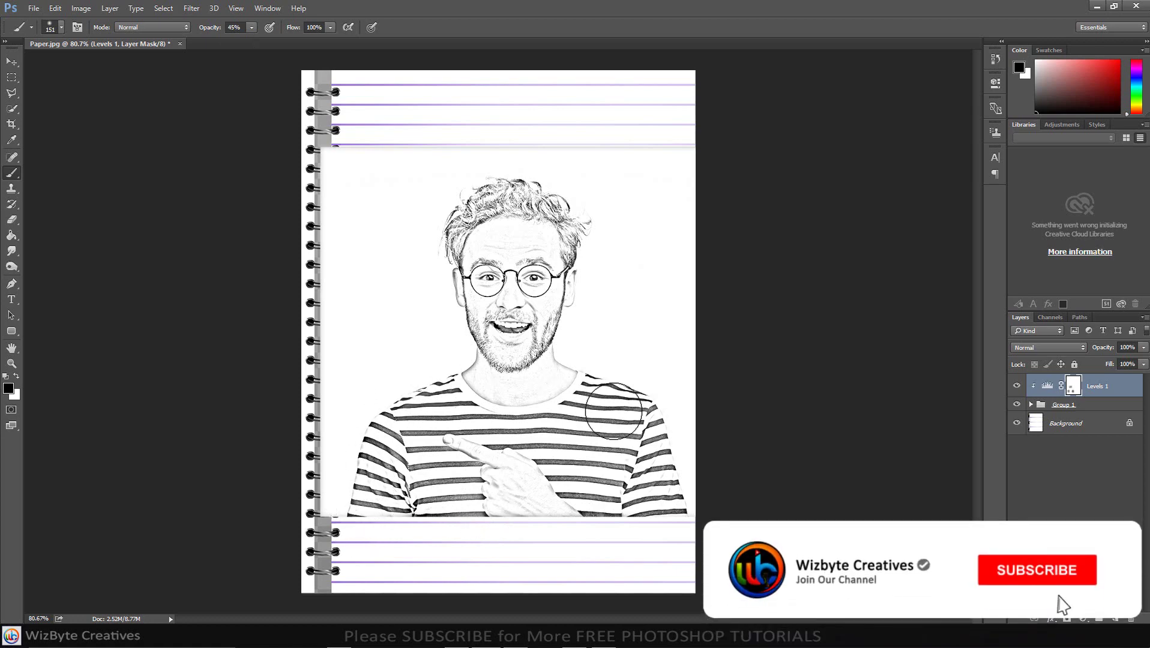
pyautogui.moveTo(595, 379)
pyautogui.mouseDown()
pyautogui.moveTo(671, 486)
pyautogui.moveTo(618, 500)
pyautogui.moveTo(602, 490)
pyautogui.moveTo(556, 344)
pyautogui.mouseUp()
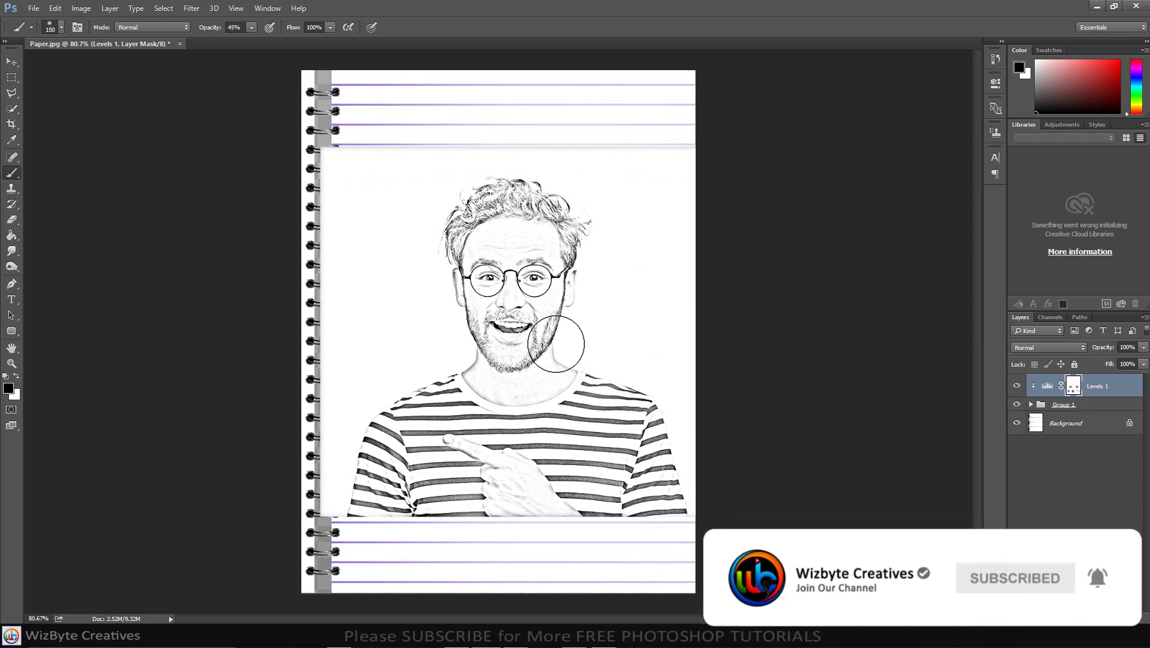
pyautogui.press('[')
pyautogui.press('[')
pyautogui.press('[')
pyautogui.press('[')
pyautogui.press('[')
pyautogui.press('[')
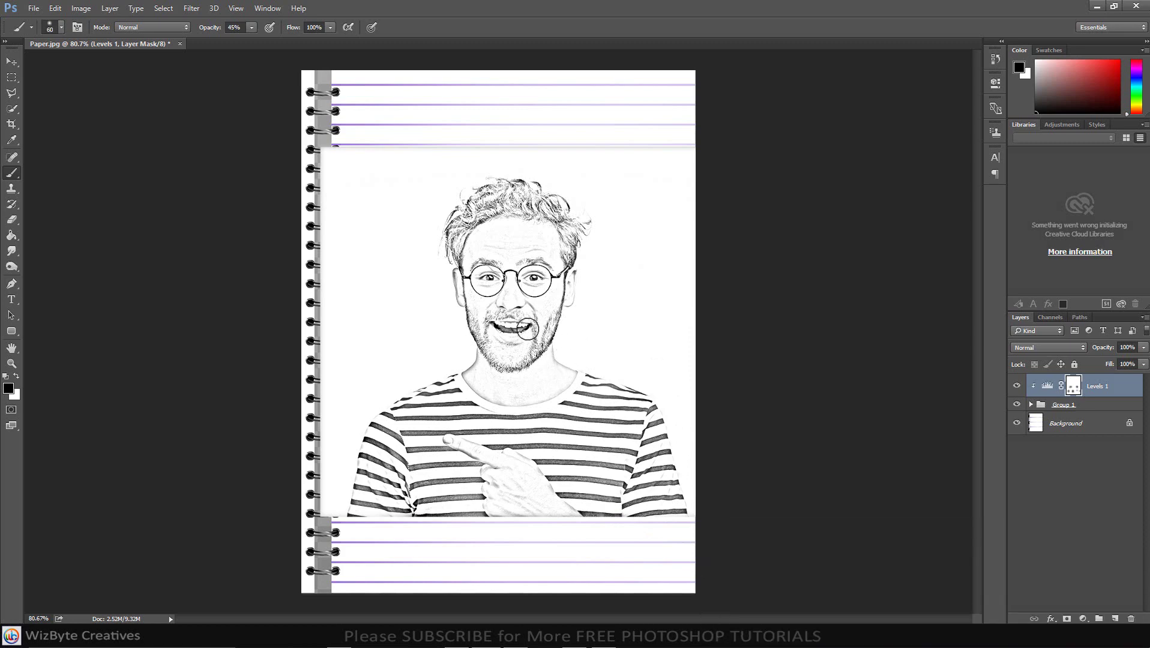
pyautogui.moveTo(527, 329); pyautogui.dragTo(500, 328)
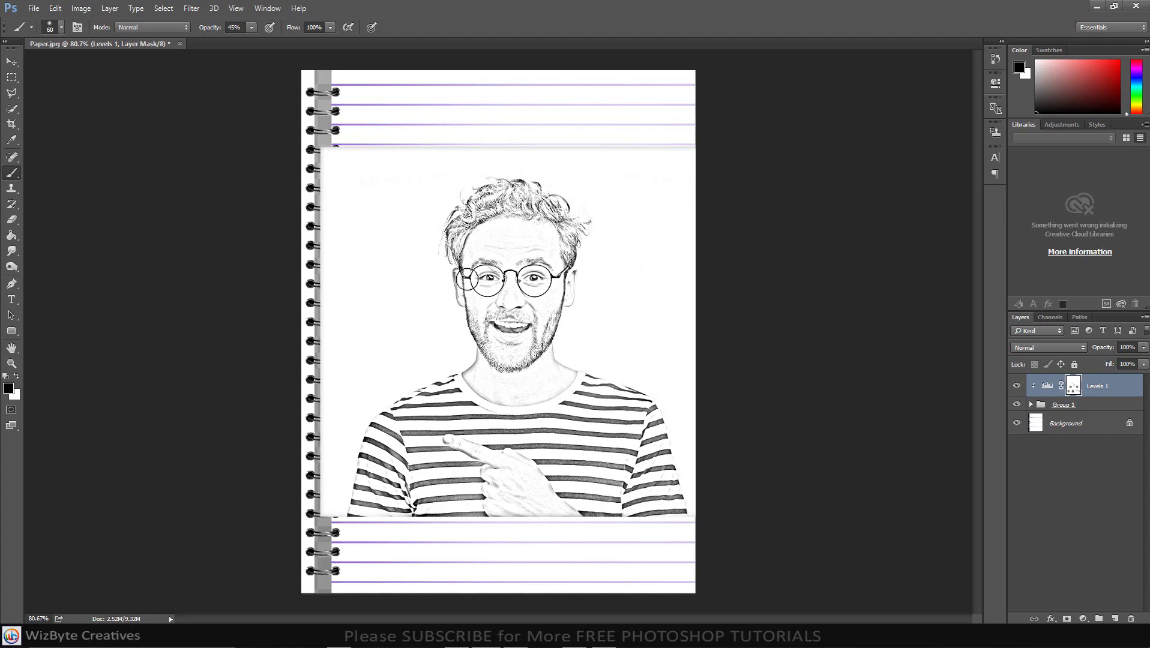
pyautogui.moveTo(467, 278); pyautogui.dragTo(558, 277)
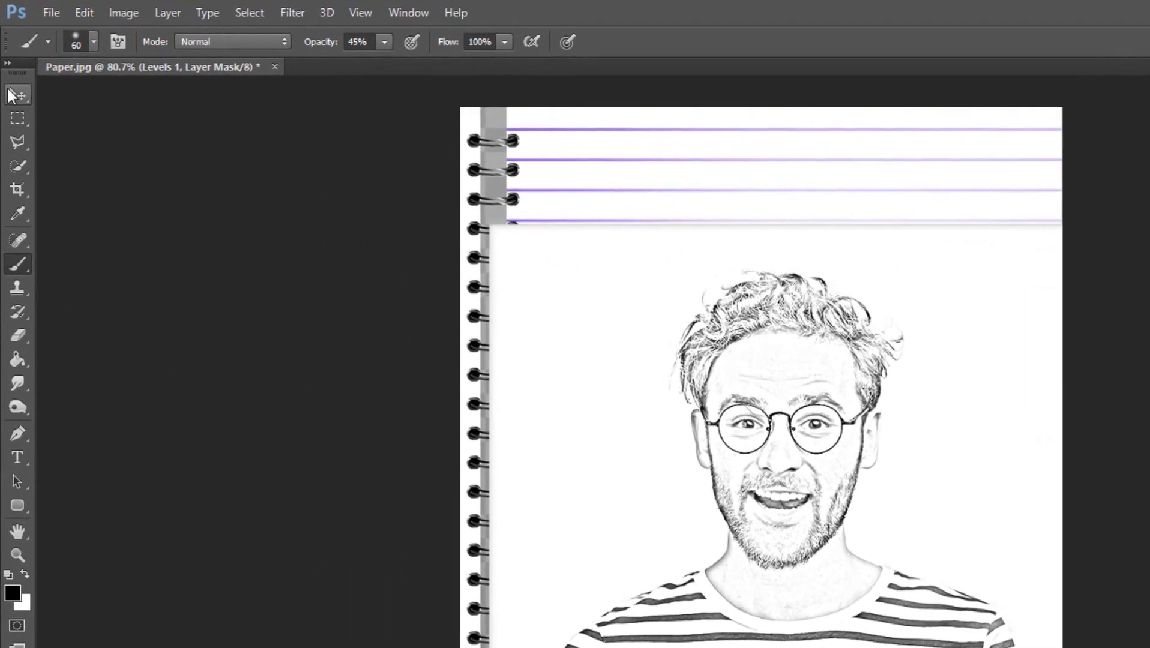
# - Set Group 1 to Multiply blend mode and add a layer mask to it
pyautogui.click(9, 62)
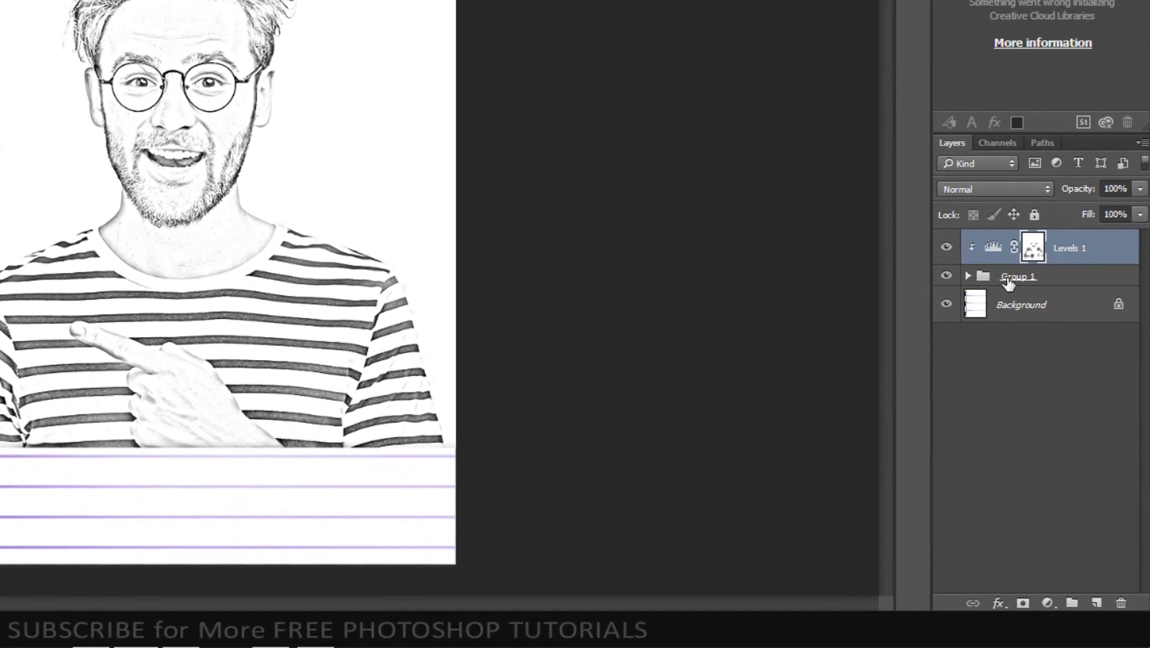
pyautogui.click(1009, 282)
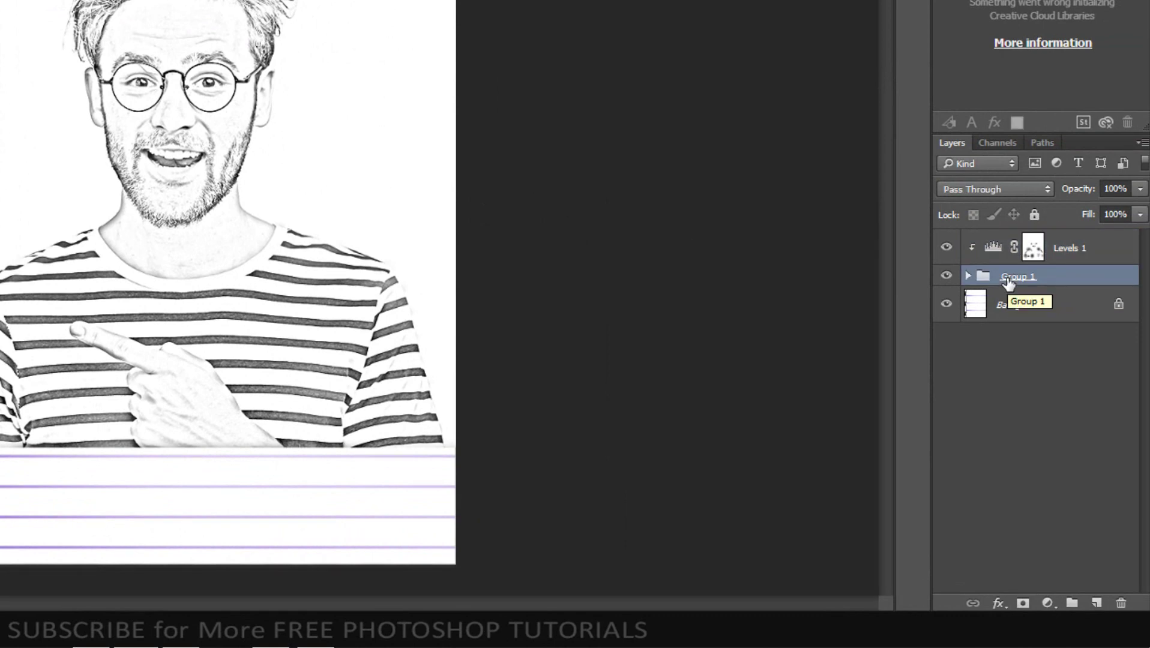
pyautogui.click(994, 190)
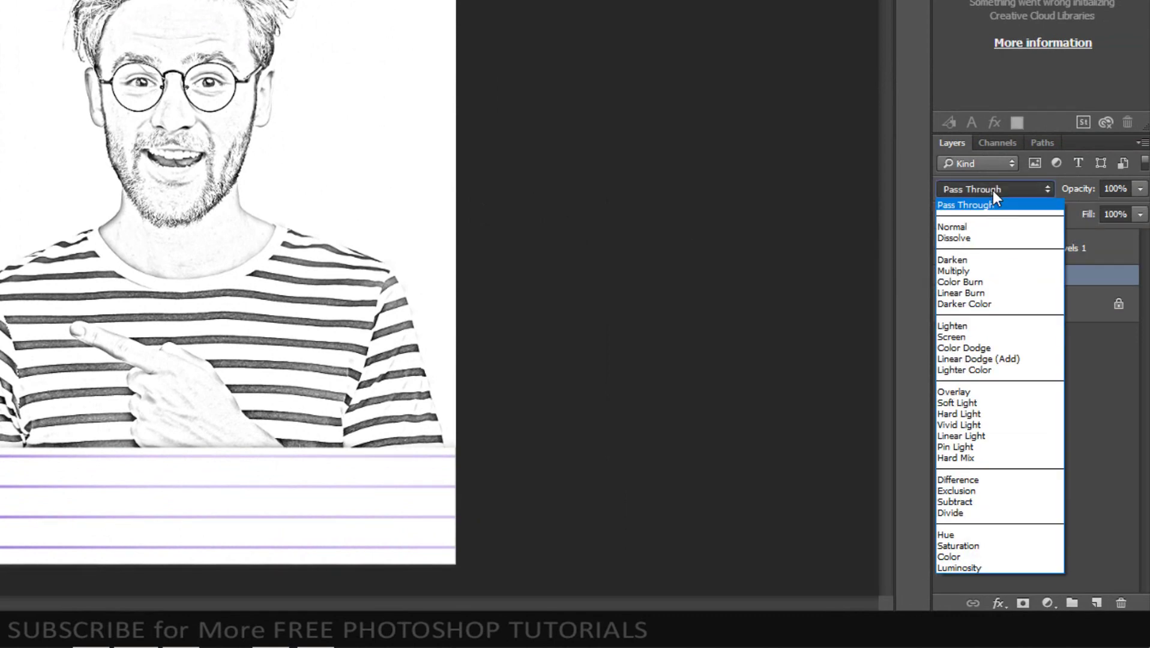
pyautogui.click(977, 273)
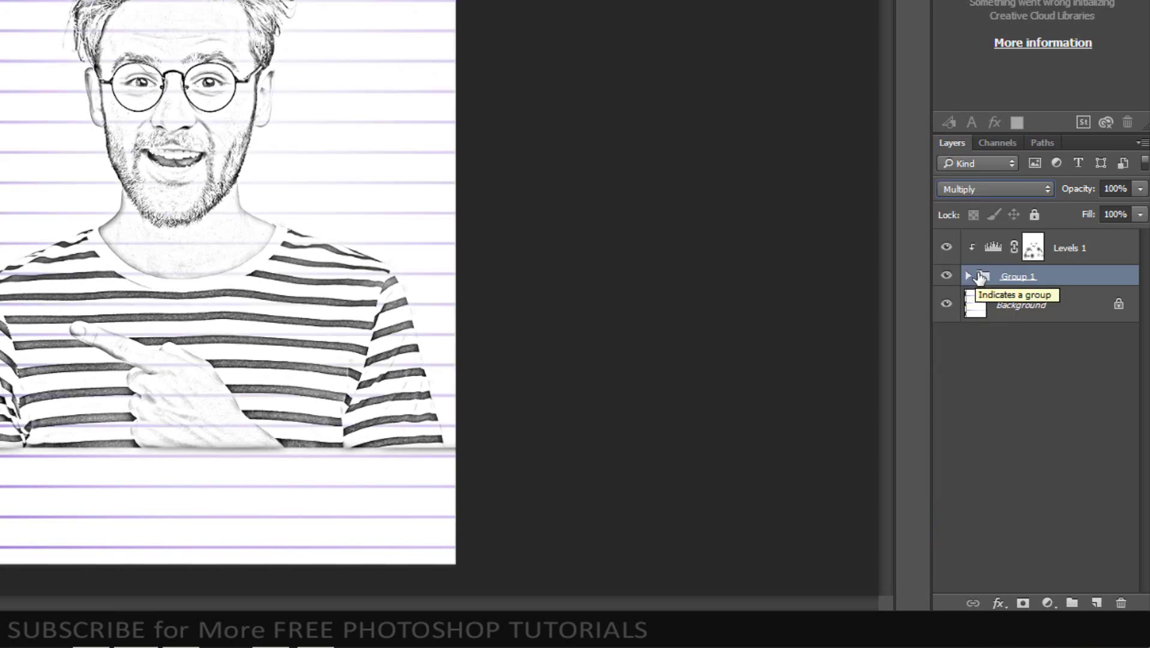
pyautogui.click(1023, 603)
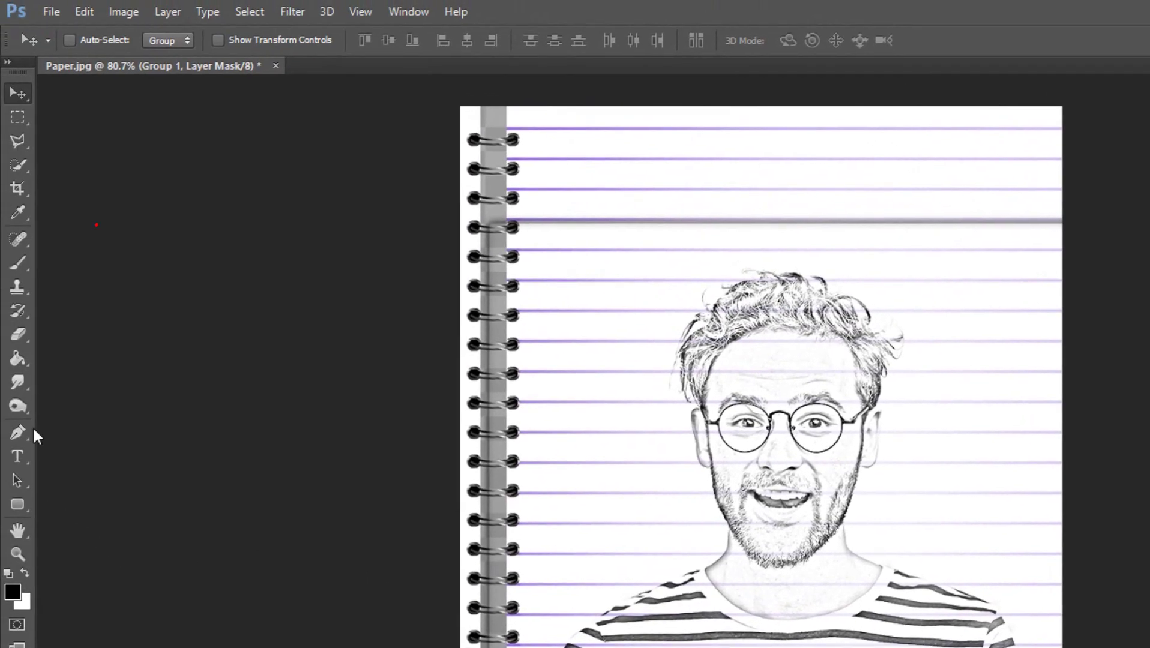
# - Use the Brush tool at 100% opacity
pyautogui.click(19, 268)
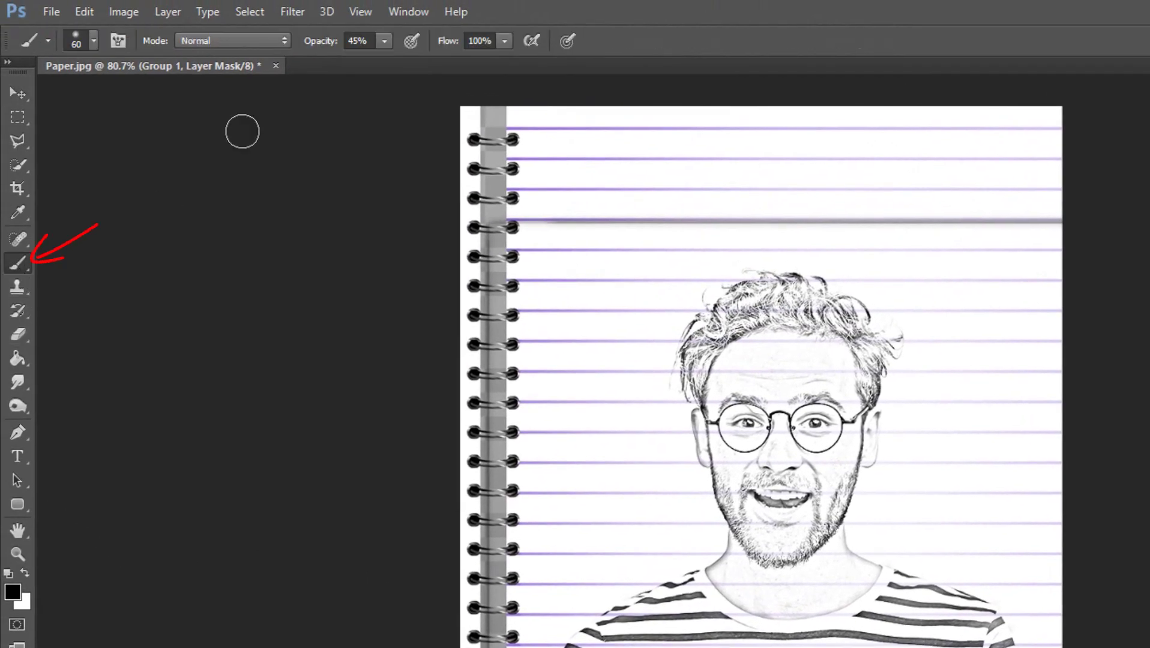
pyautogui.click(383, 40)
pyautogui.moveTo(385, 63); pyautogui.dragTo(714, 92)
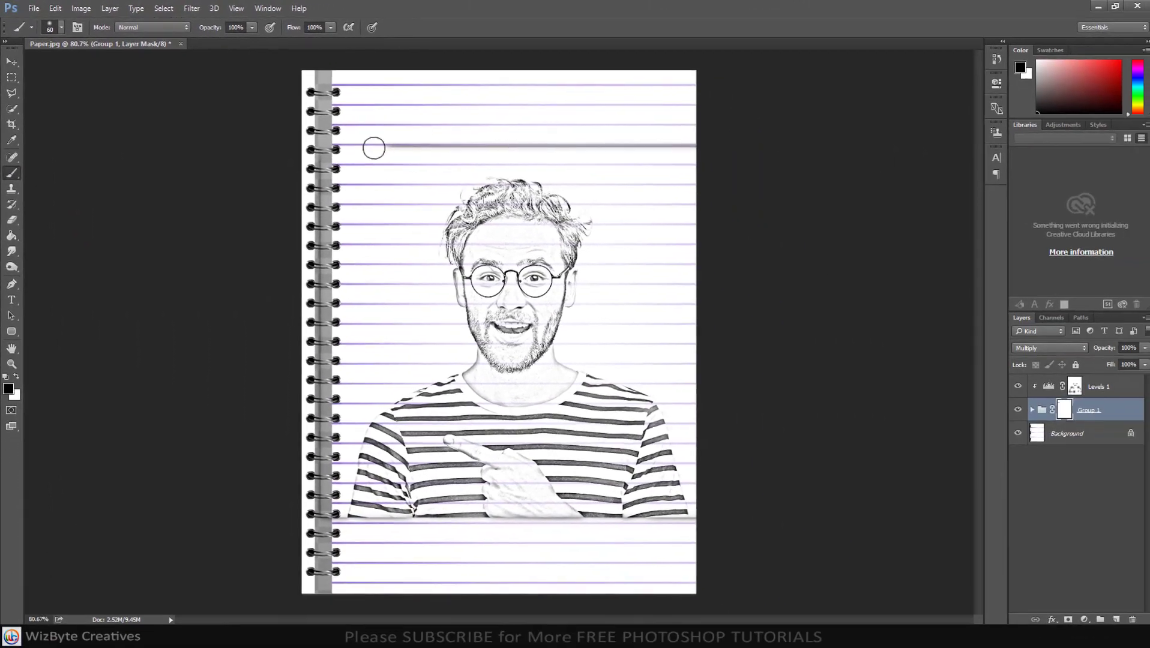
# - Paint black on Group 1's mask over the grey band, spine and page bottom
pyautogui.moveTo(373, 147); pyautogui.dragTo(745, 143)
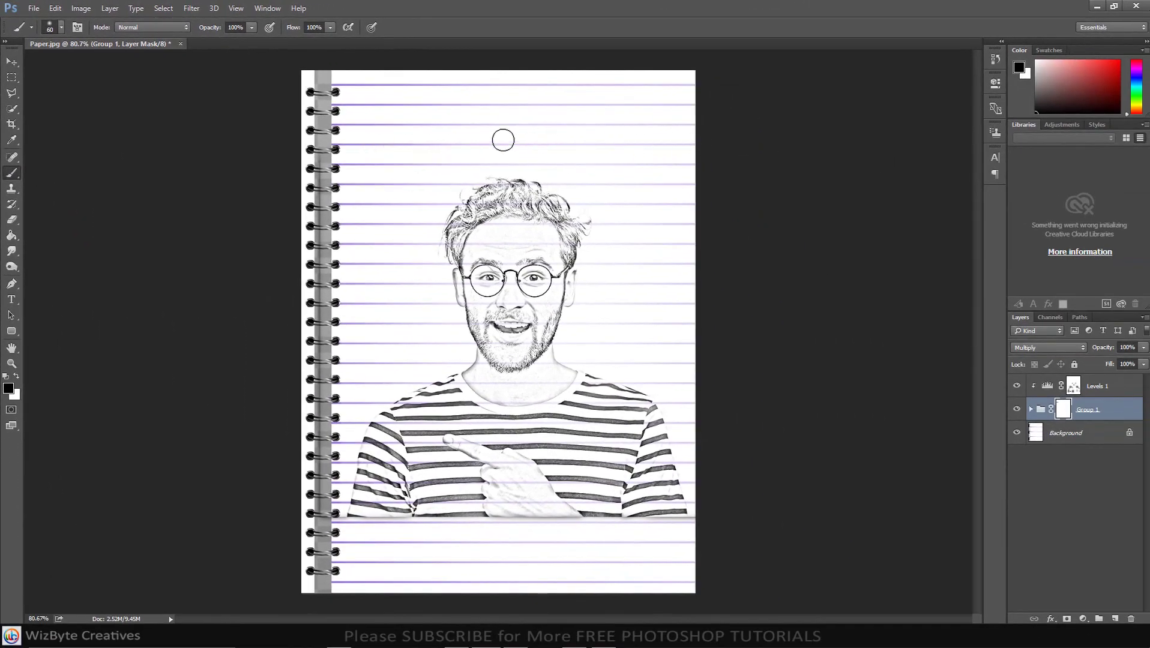
pyautogui.moveTo(324, 408); pyautogui.dragTo(322, 531)
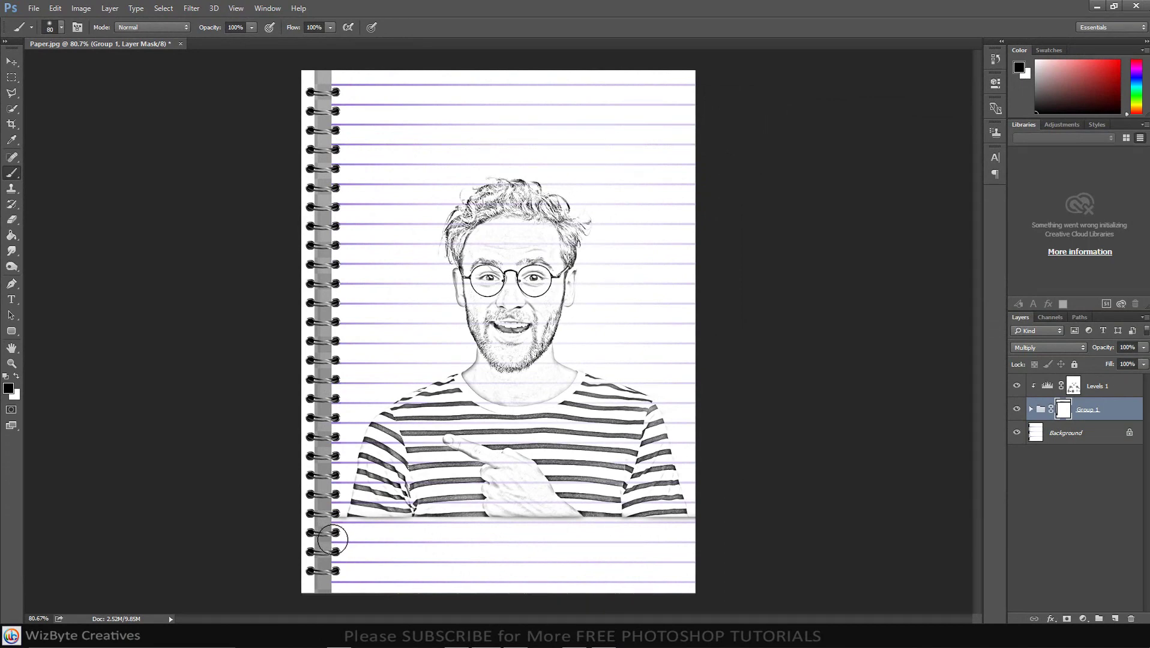
pyautogui.press(']')
pyautogui.press(']')
pyautogui.press(']')
pyautogui.moveTo(472, 534)
pyautogui.mouseDown()
pyautogui.moveTo(636, 534)
pyautogui.moveTo(699, 516)
pyautogui.mouseUp()
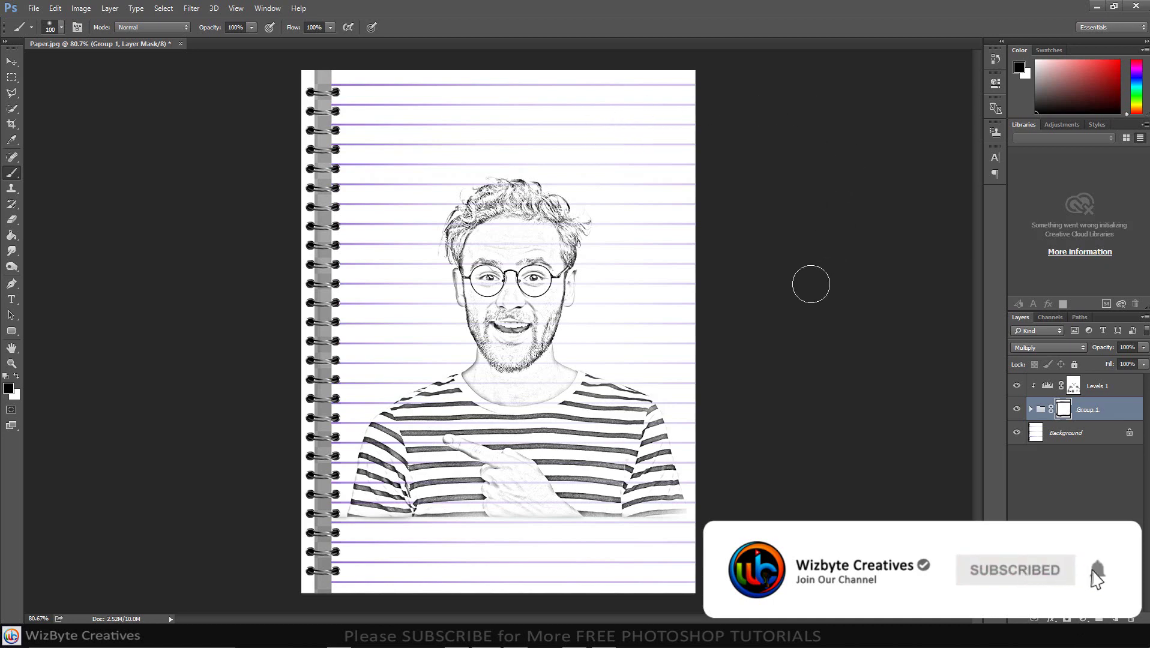
pyautogui.click(11, 61)
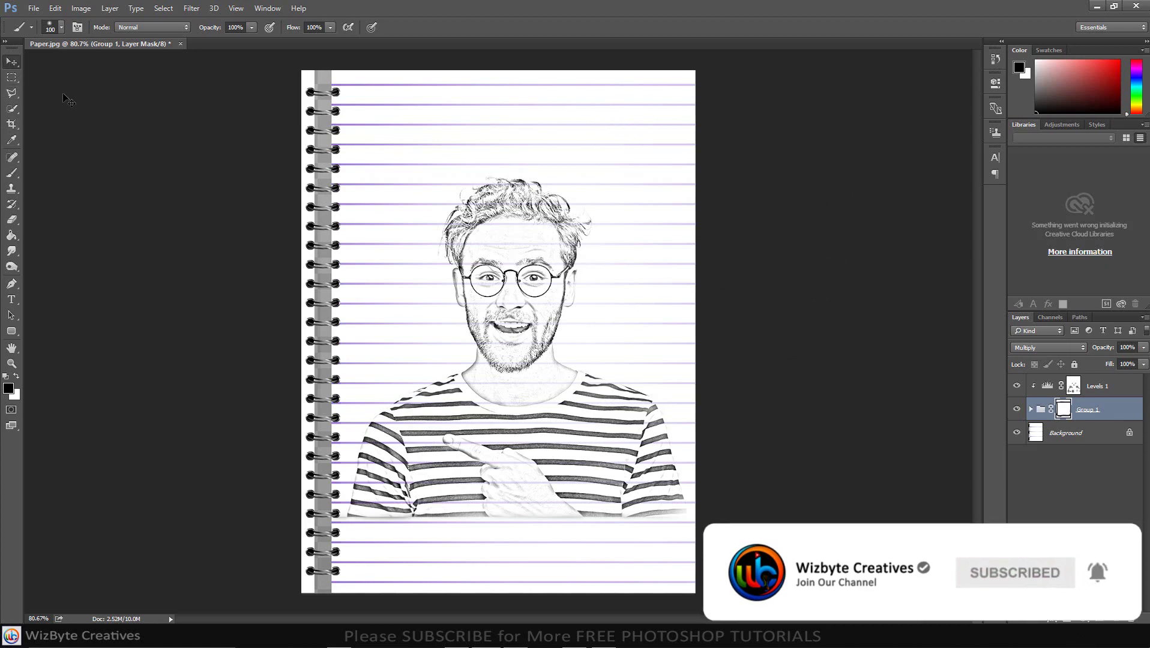